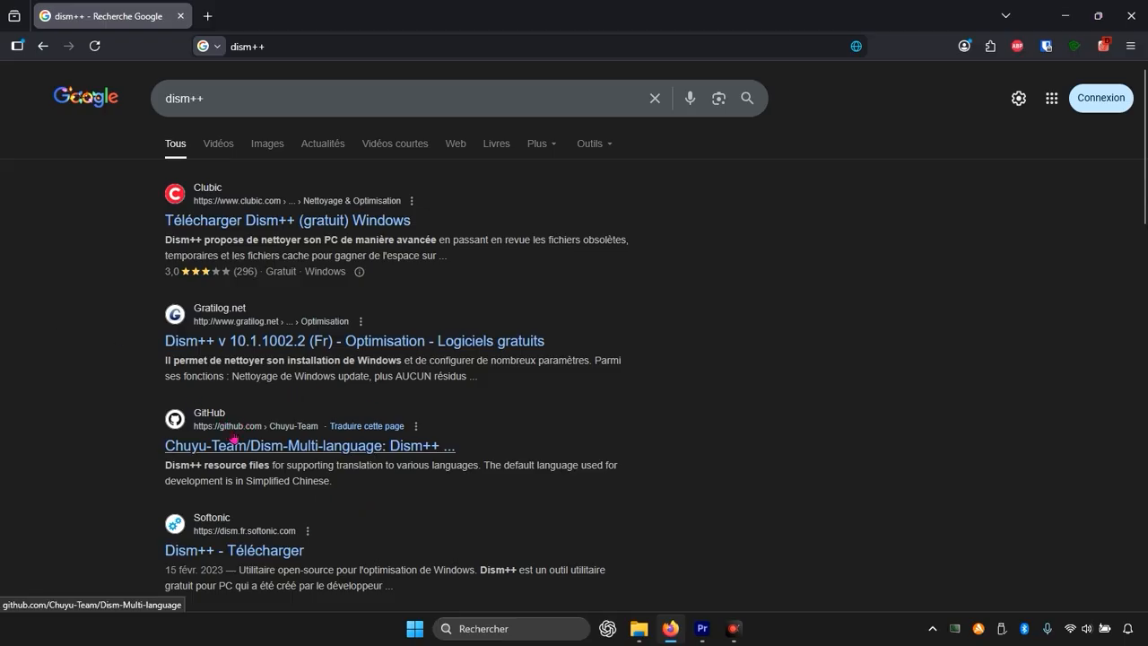
Step: Download Dism++10.1.1002.1B.zip from the latest release of the Chuyu-Team Dism-Multi-language repository on GitHub
{"action": "left_click", "coordinate": [274, 440]}
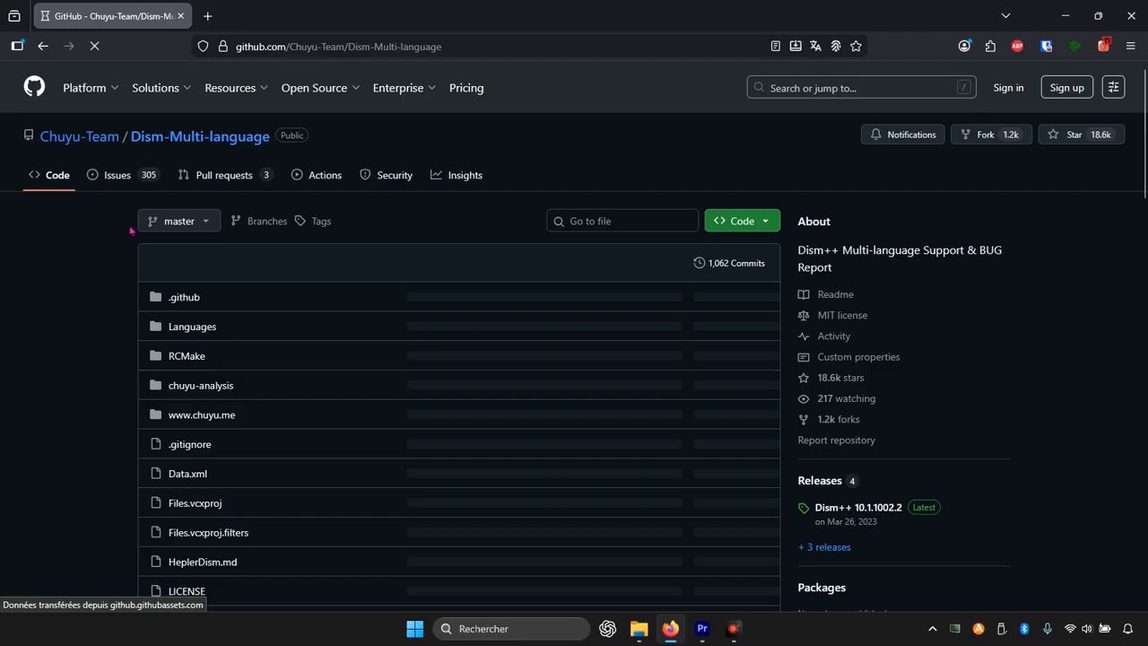
{"action": "scroll", "coordinate": [497, 223], "scroll_direction": "down", "scroll_amount": 1}
{"action": "left_click", "coordinate": [789, 211]}
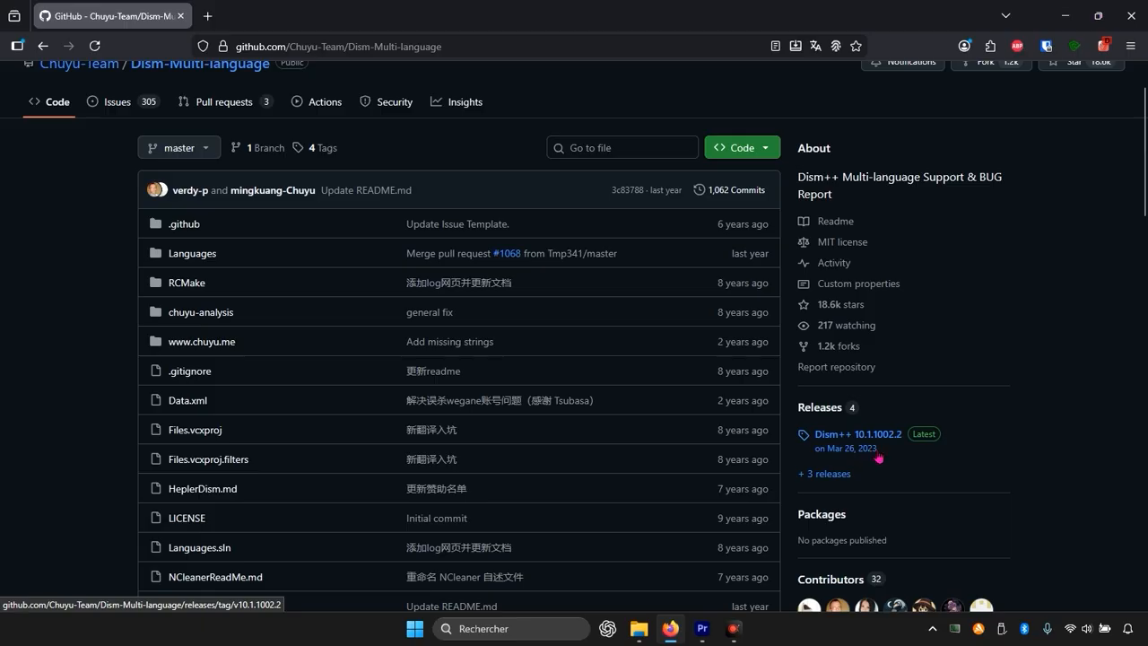
{"action": "left_click", "coordinate": [858, 448]}
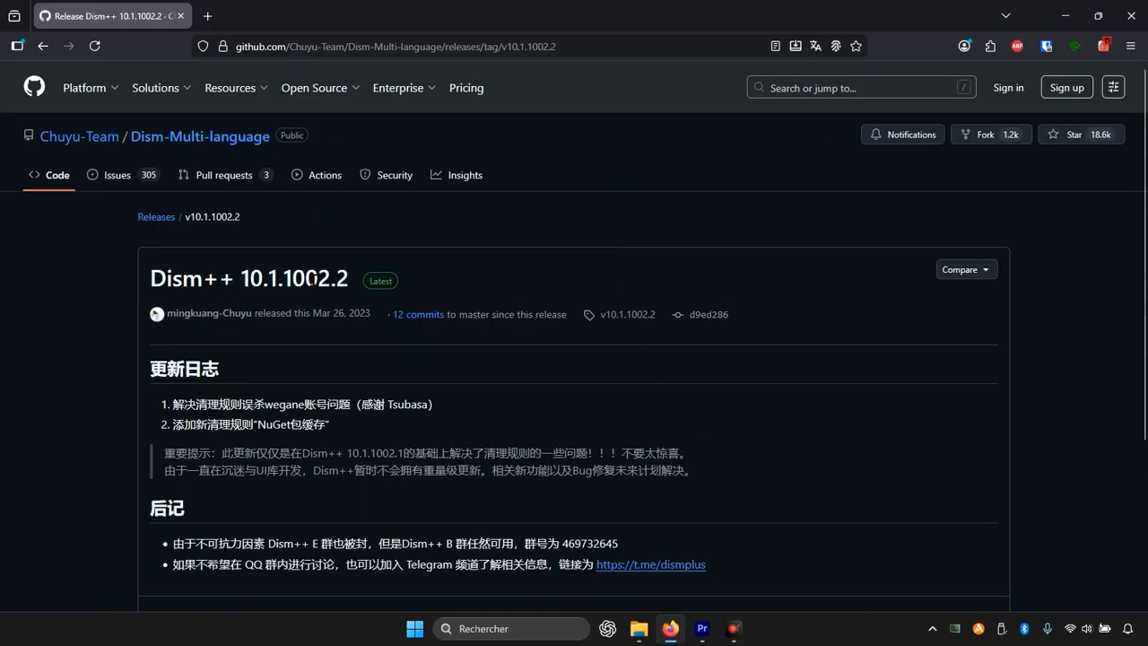
{"action": "scroll", "coordinate": [311, 279], "scroll_direction": "down", "scroll_amount": 5}
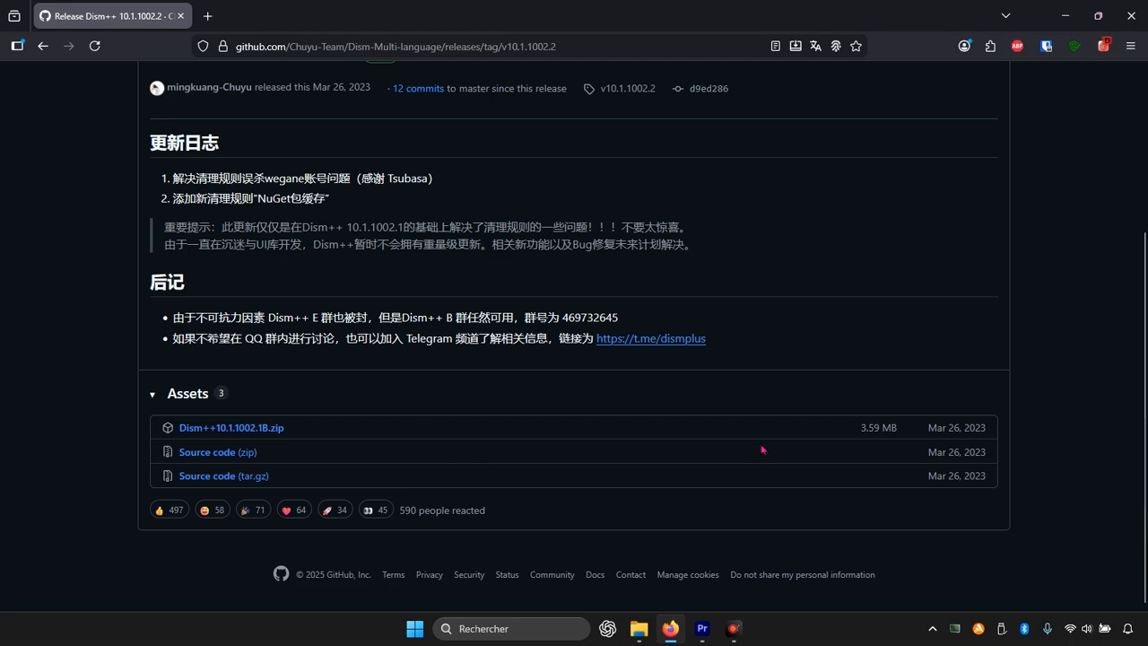
{"action": "left_click", "coordinate": [249, 430]}
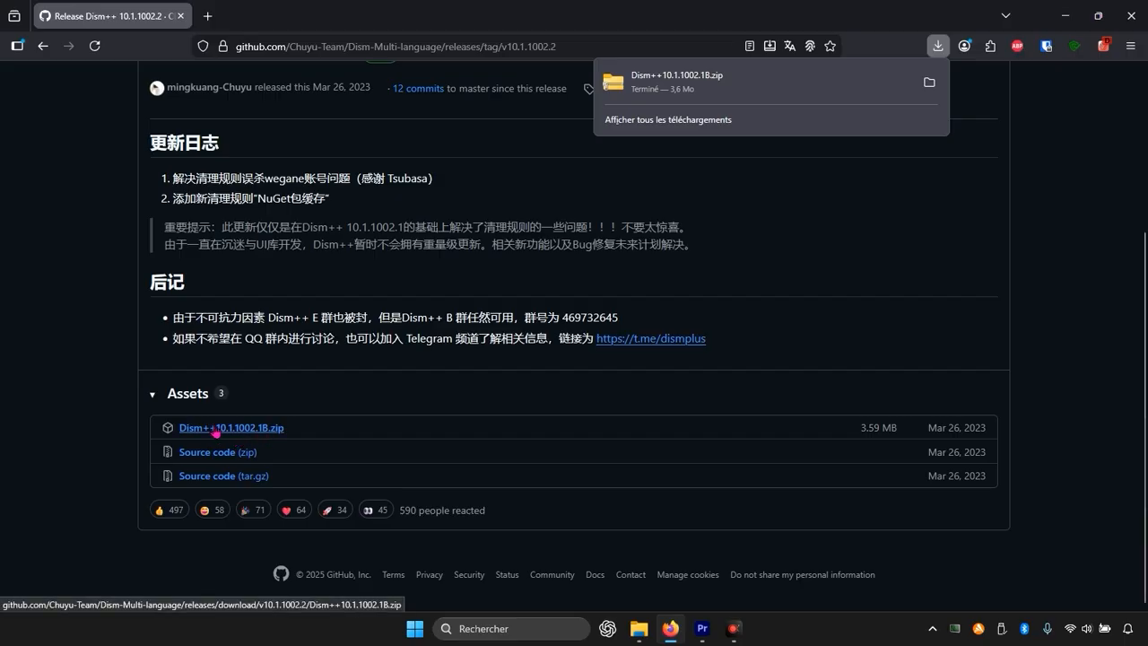
Step: Open the downloaded Dism++10.1.1002.1B.zip archive and extract all its files to the Dism++10.1.1002.1B folder in Downloads
{"action": "left_click", "coordinate": [929, 82]}
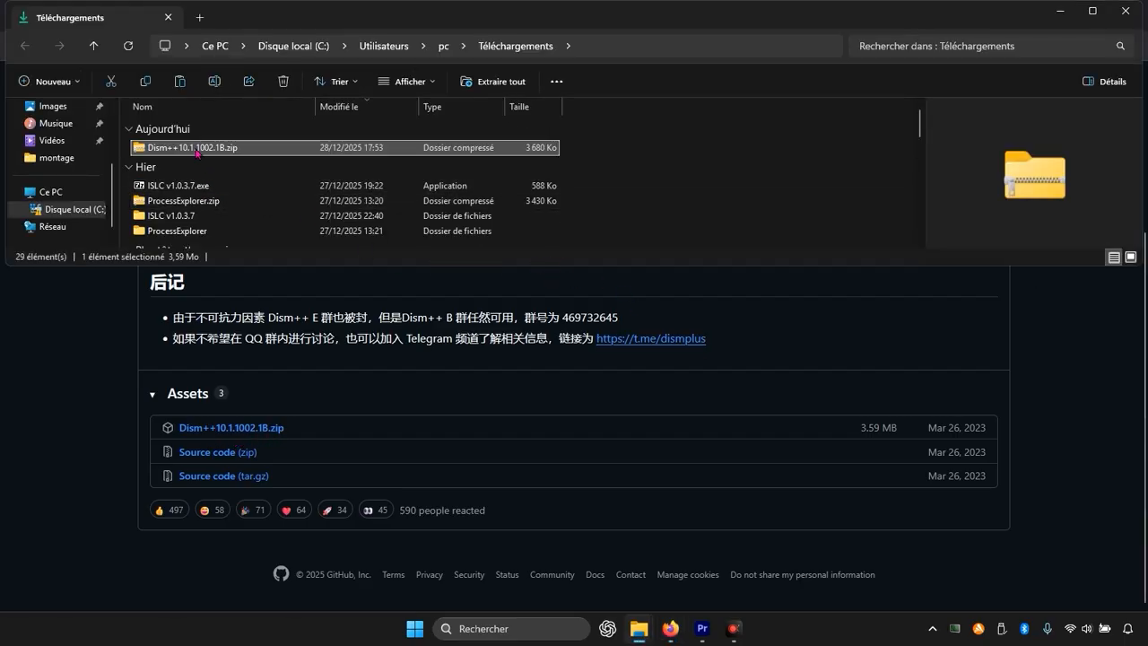
{"action": "double_click", "coordinate": [196, 148]}
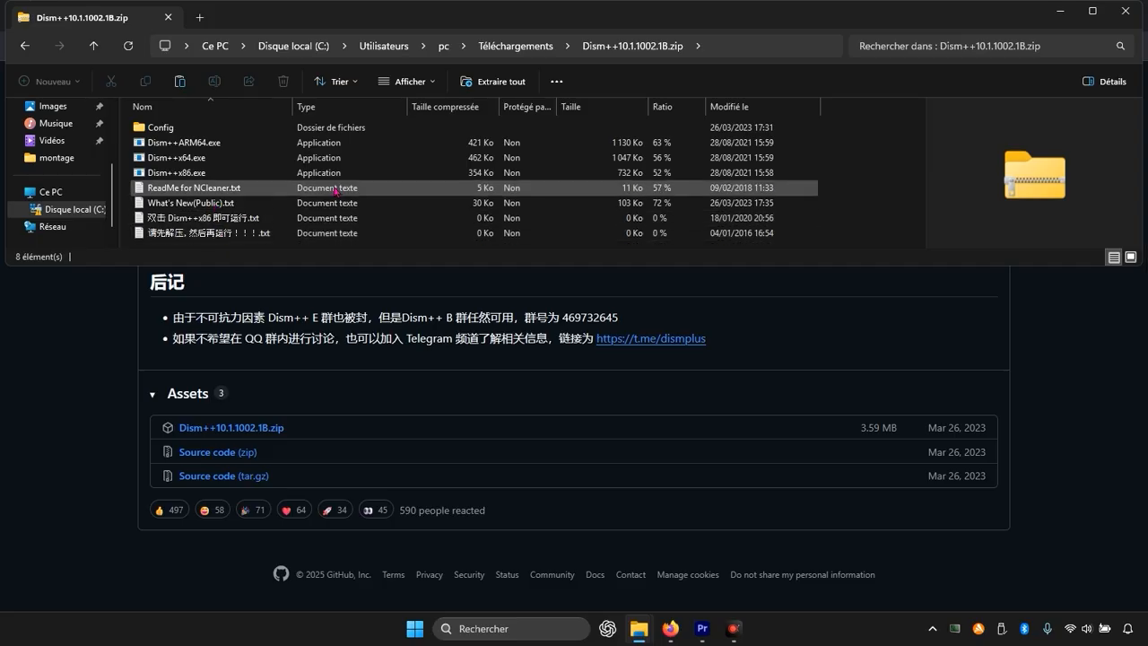
{"action": "double_click", "coordinate": [191, 158]}
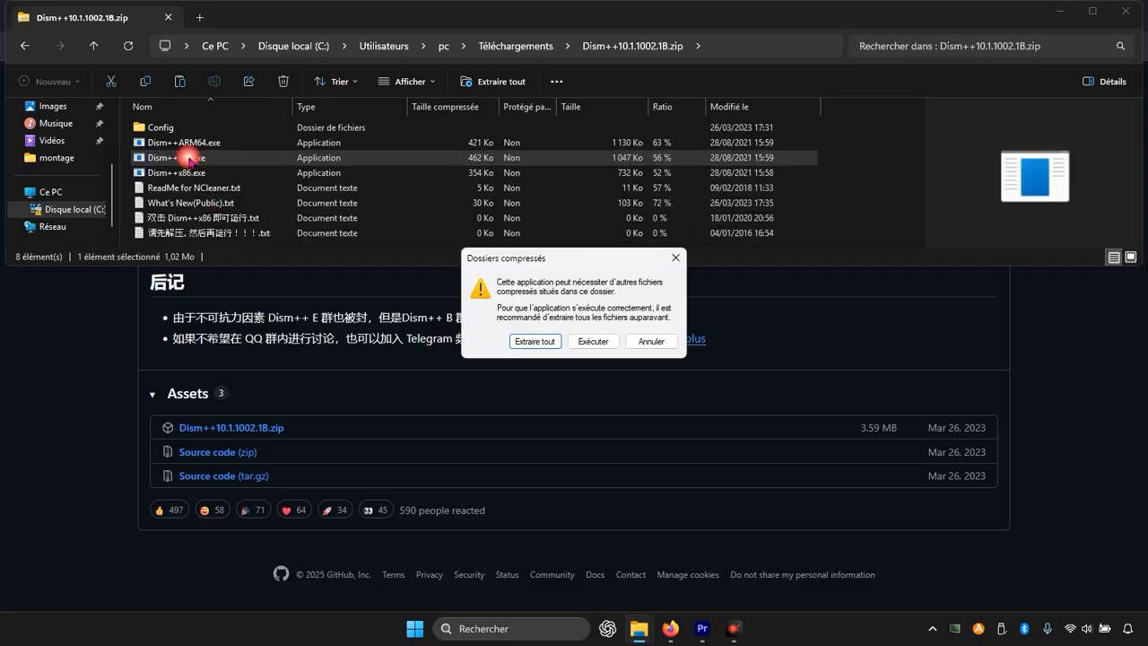
{"action": "left_click", "coordinate": [555, 342]}
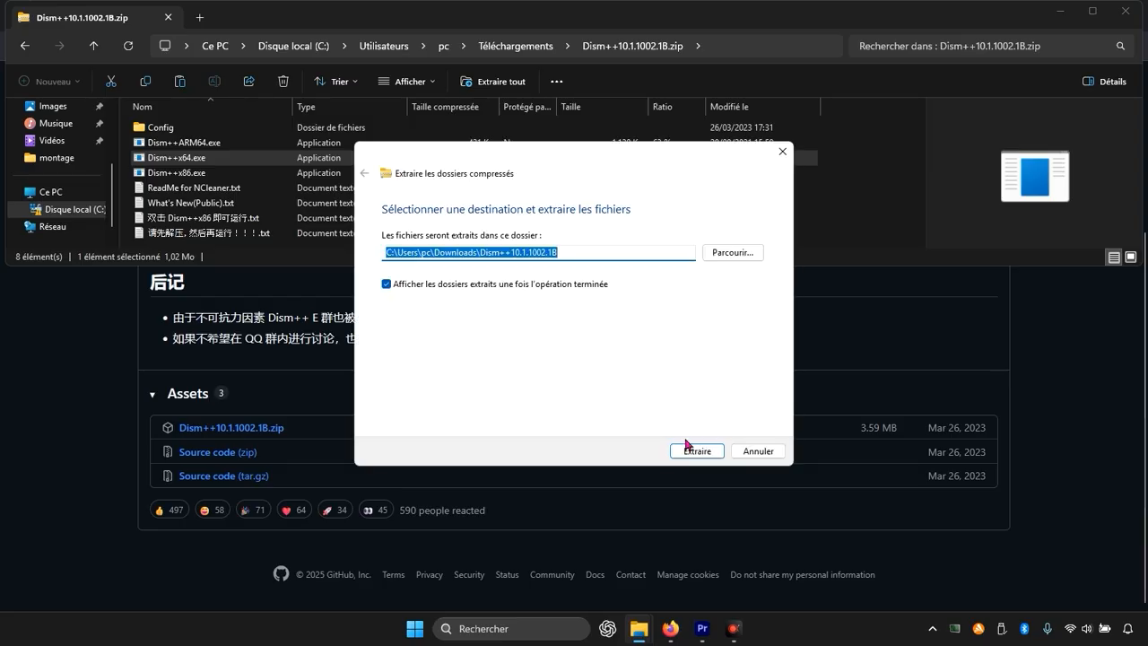
{"action": "left_click", "coordinate": [690, 452]}
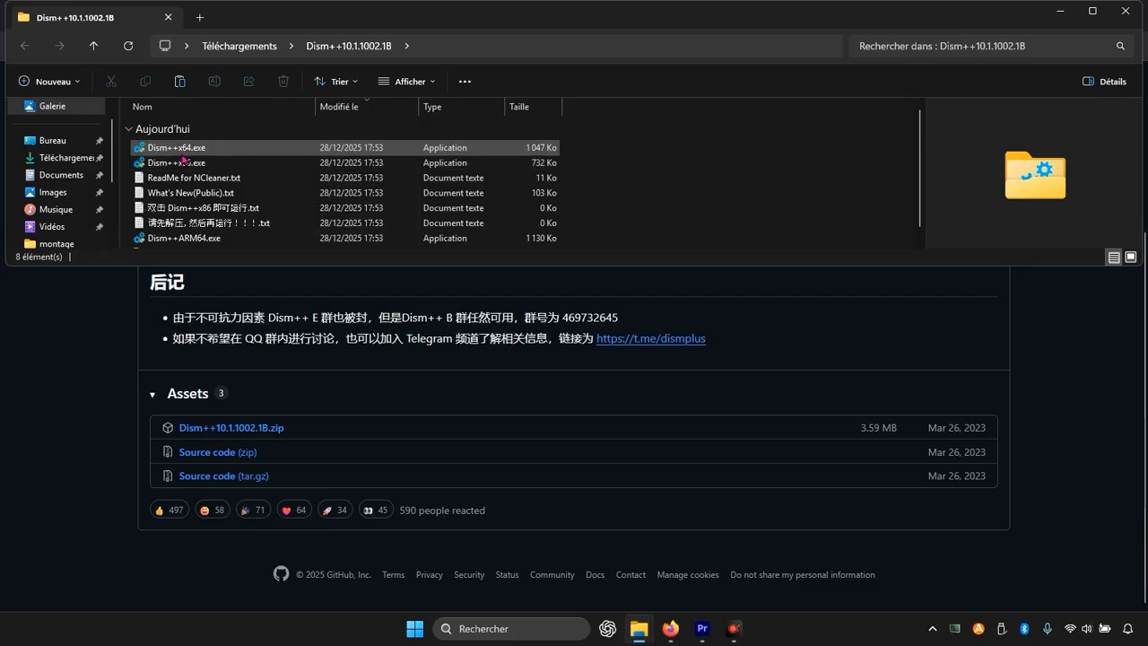
Step: Launch Dism++x64.exe from the extracted folder and close the File Explorer and browser windows
{"action": "left_click", "coordinate": [197, 151]}
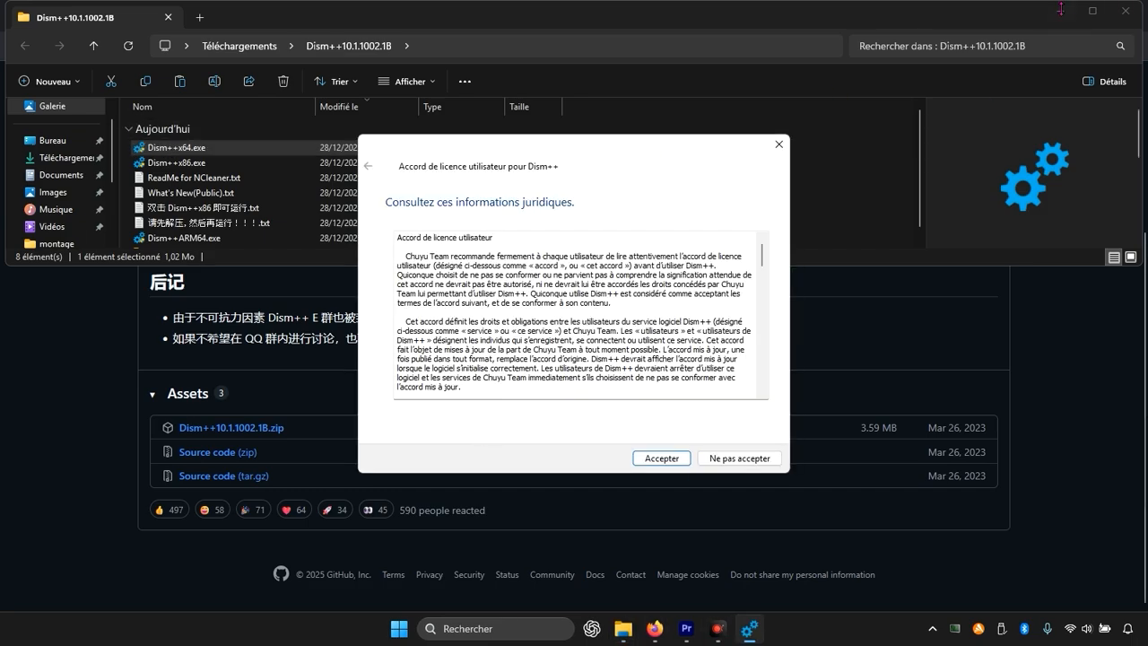
{"action": "left_click", "coordinate": [1126, 11]}
{"action": "left_click", "coordinate": [1126, 10]}
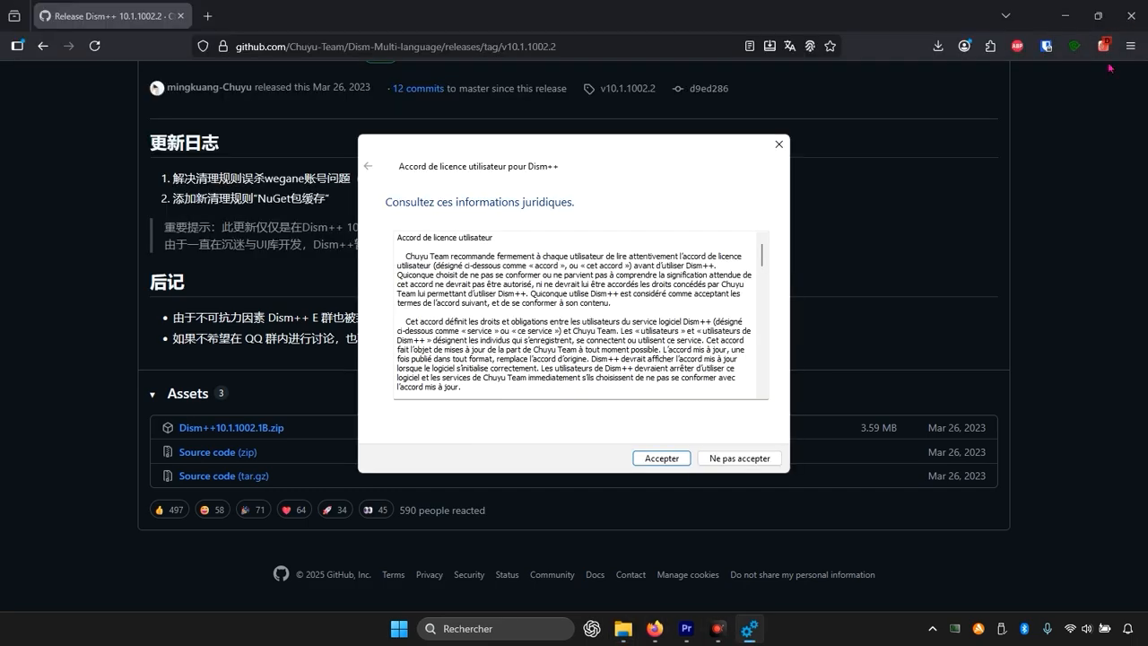
{"action": "left_click", "coordinate": [1130, 16]}
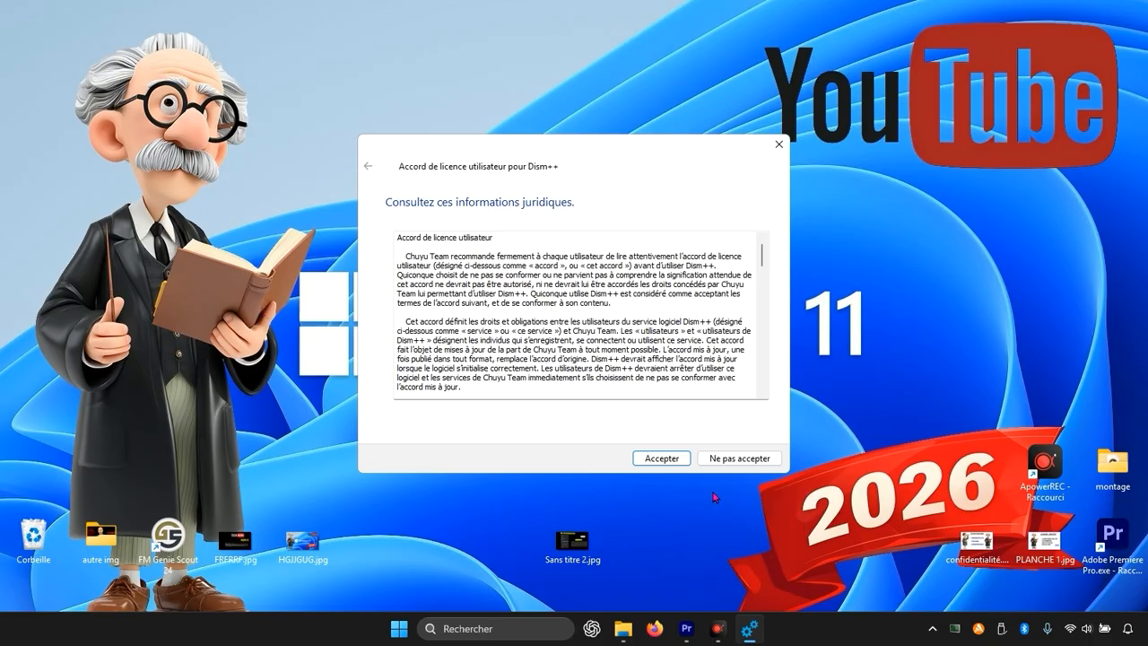
Step: Read through and accept the Dism++ user licence agreement, and maximize the program window
{"action": "scroll", "coordinate": [691, 340], "scroll_direction": "down", "scroll_amount": 10}
{"action": "scroll", "coordinate": [671, 378], "scroll_direction": "down", "scroll_amount": 3}
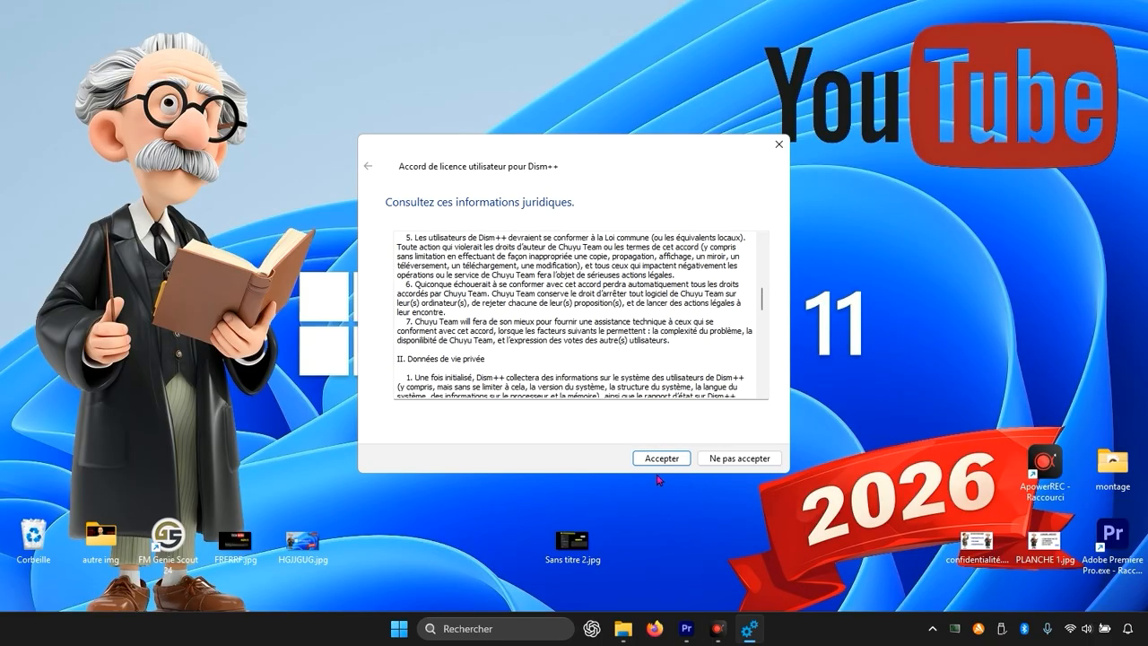
{"action": "left_click", "coordinate": [661, 458]}
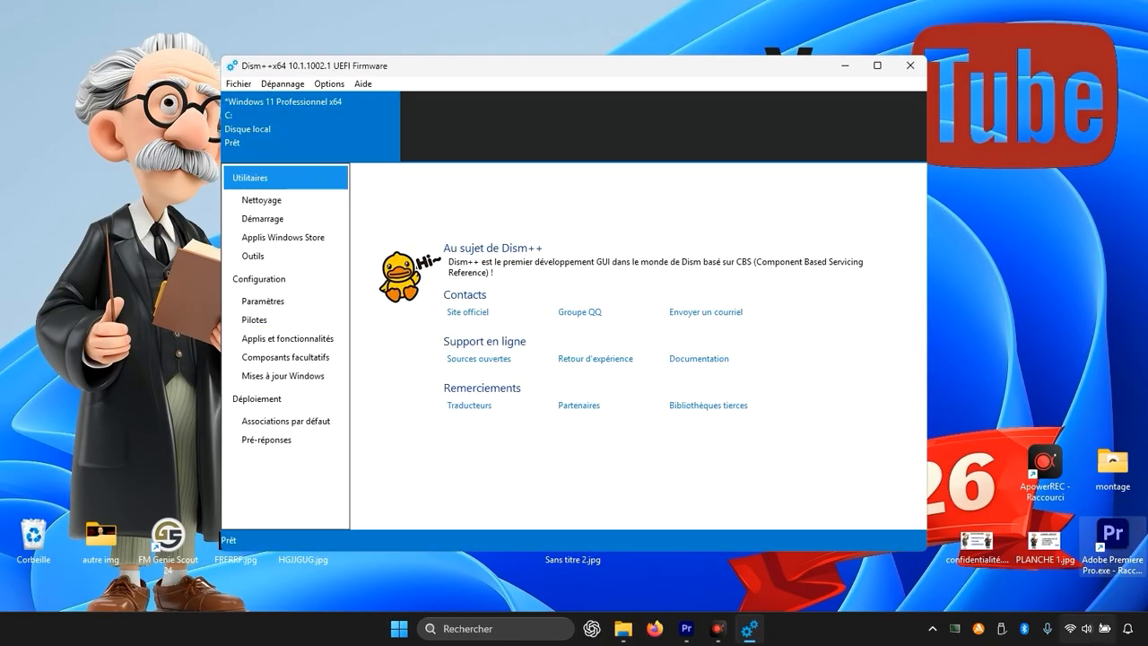
{"action": "left_click", "coordinate": [878, 65]}
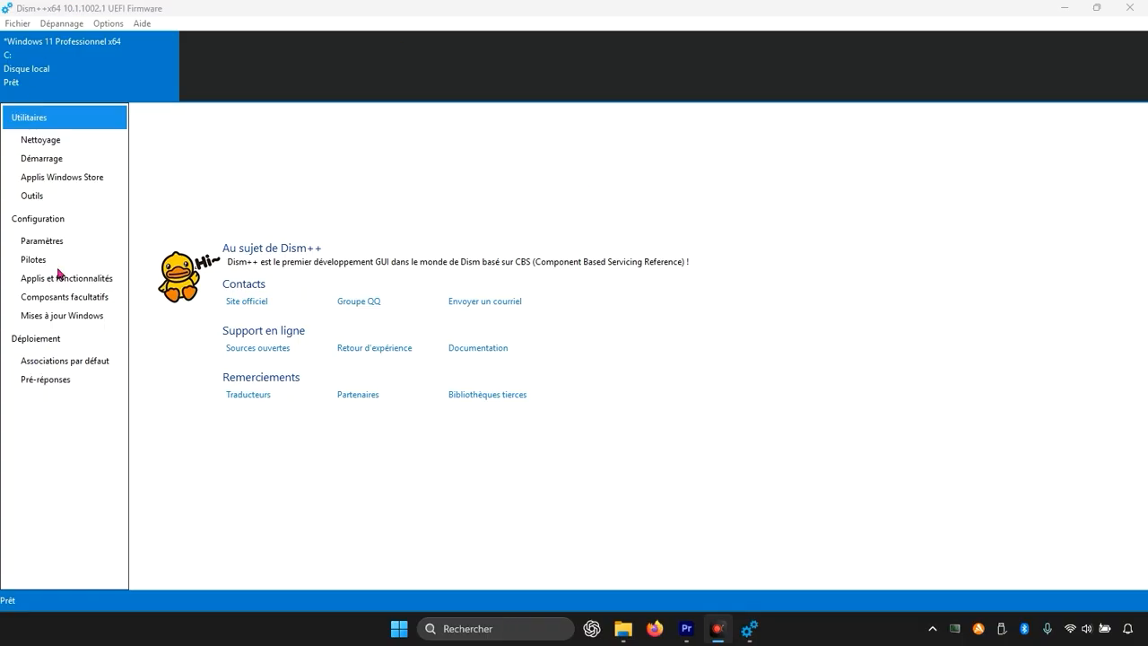
Step: Open the Nettoyage (cleanup) list and exclude Cache Internet Windows from the cached files to clean
{"action": "left_click", "coordinate": [62, 198]}
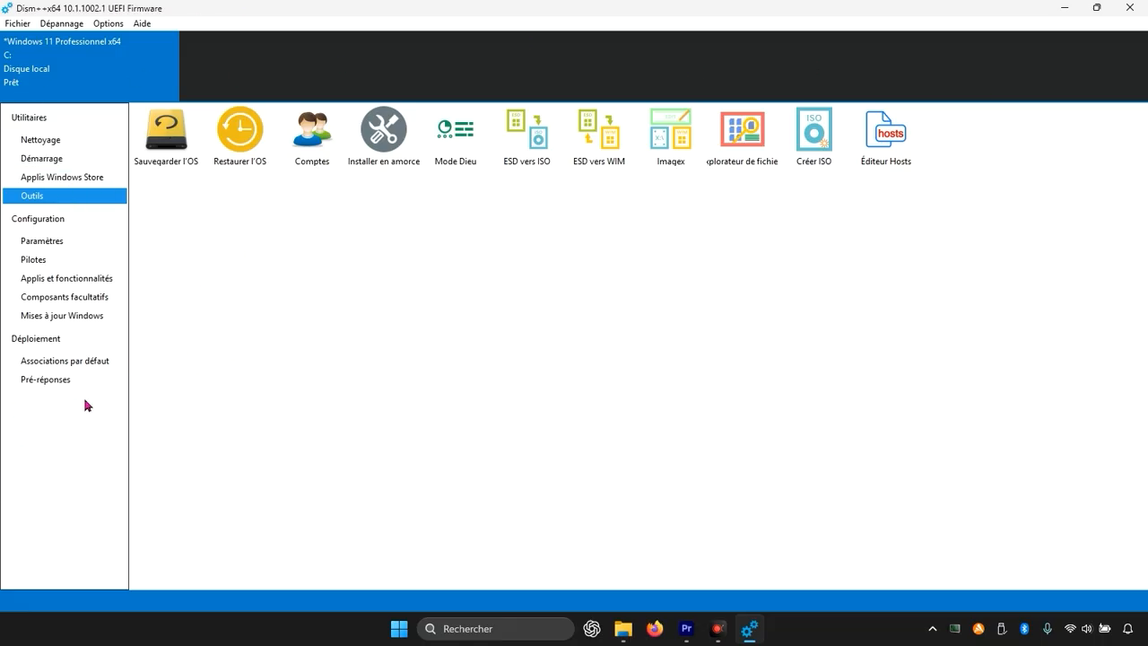
{"action": "left_click", "coordinate": [65, 143]}
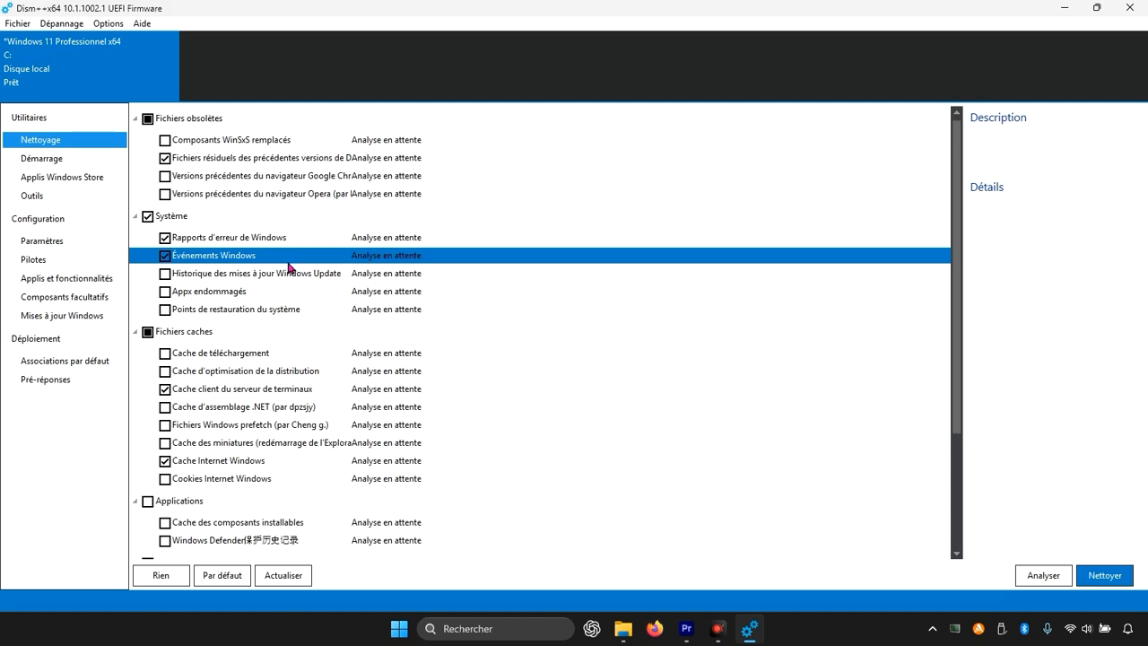
{"action": "scroll", "coordinate": [288, 267], "scroll_direction": "down", "scroll_amount": 3}
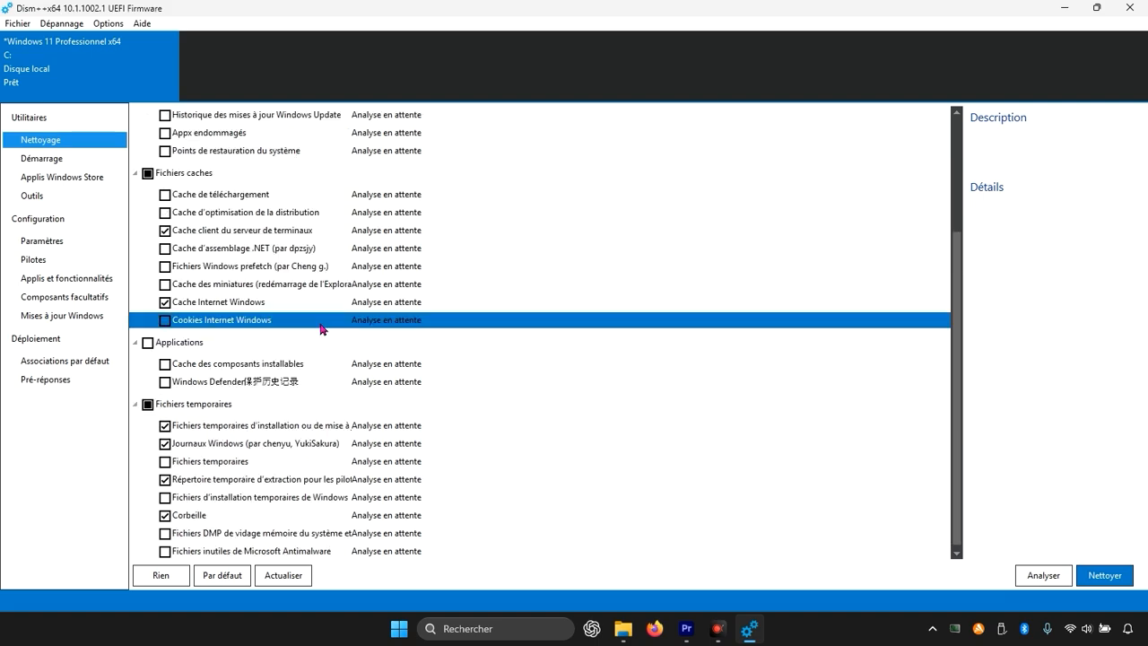
{"action": "left_click", "coordinate": [717, 630]}
{"action": "left_click", "coordinate": [717, 630]}
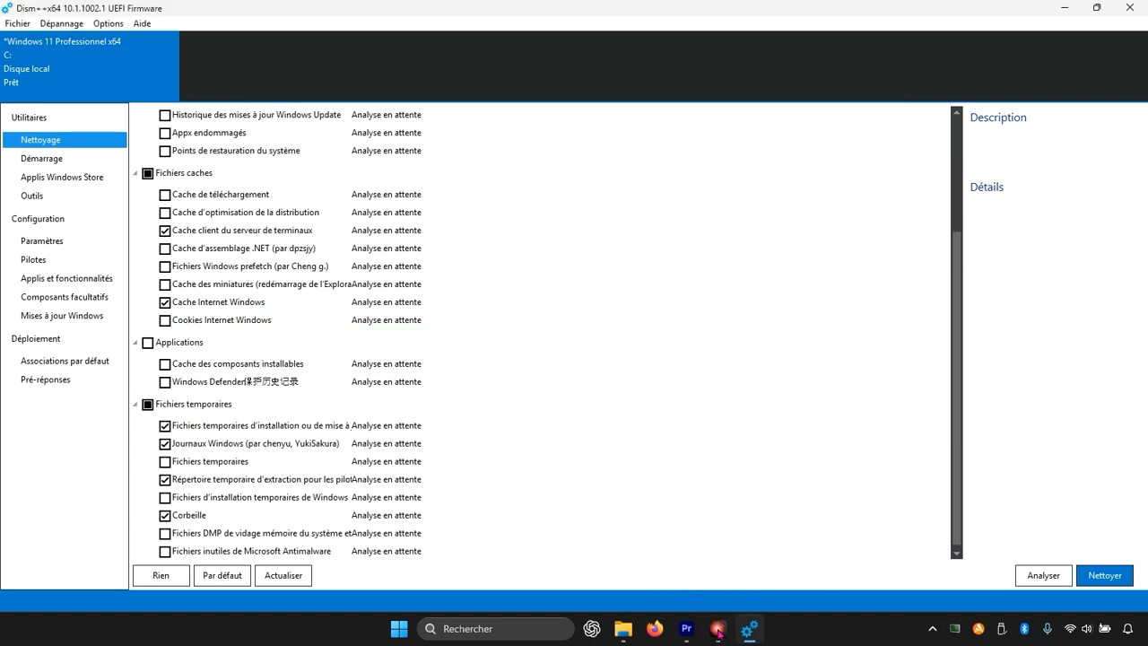
{"action": "scroll", "coordinate": [369, 377], "scroll_direction": "up", "scroll_amount": 1}
{"action": "left_click", "coordinate": [370, 400]}
{"action": "scroll", "coordinate": [323, 349], "scroll_direction": "up", "scroll_amount": 2}
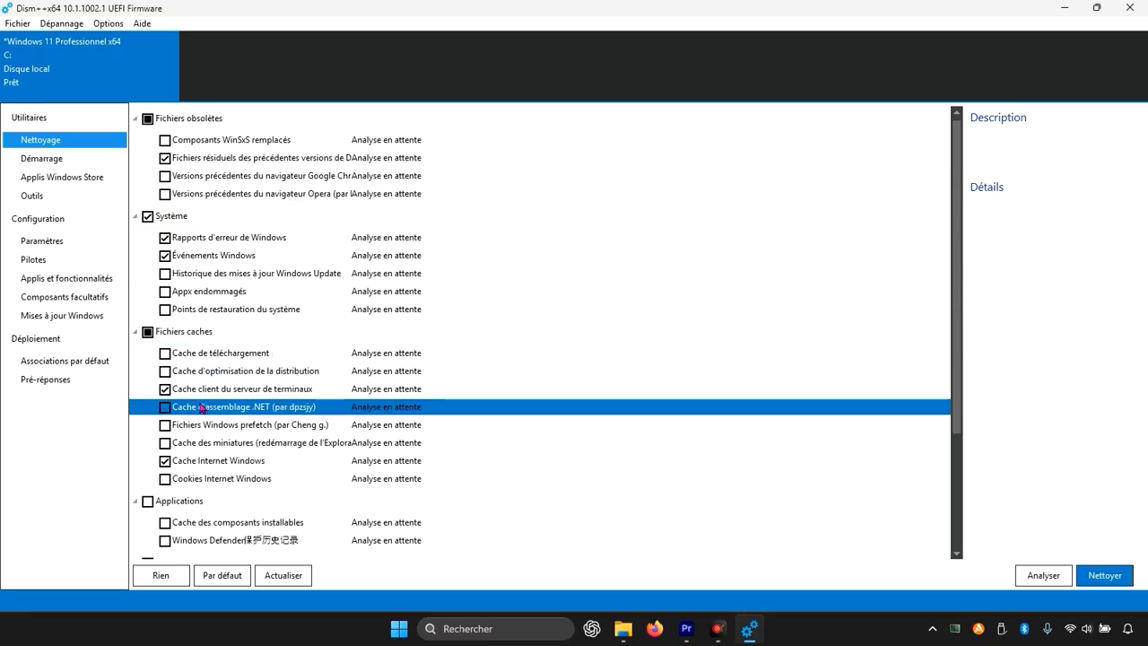
{"action": "scroll", "coordinate": [316, 405], "scroll_direction": "down", "scroll_amount": 1}
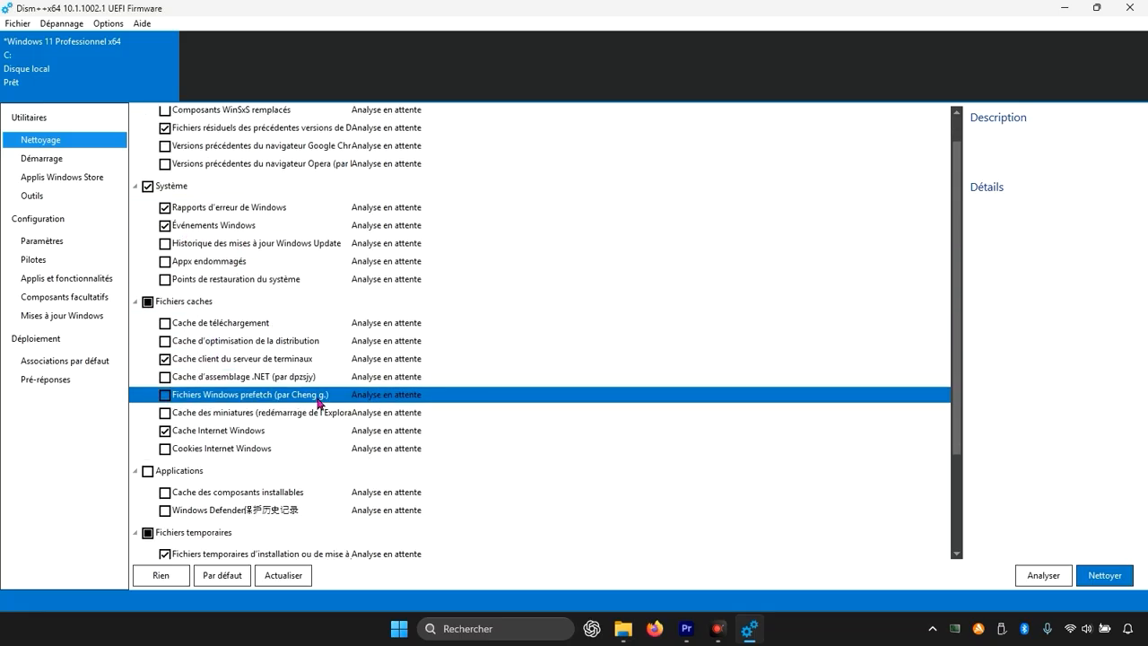
{"action": "left_click", "coordinate": [165, 432]}
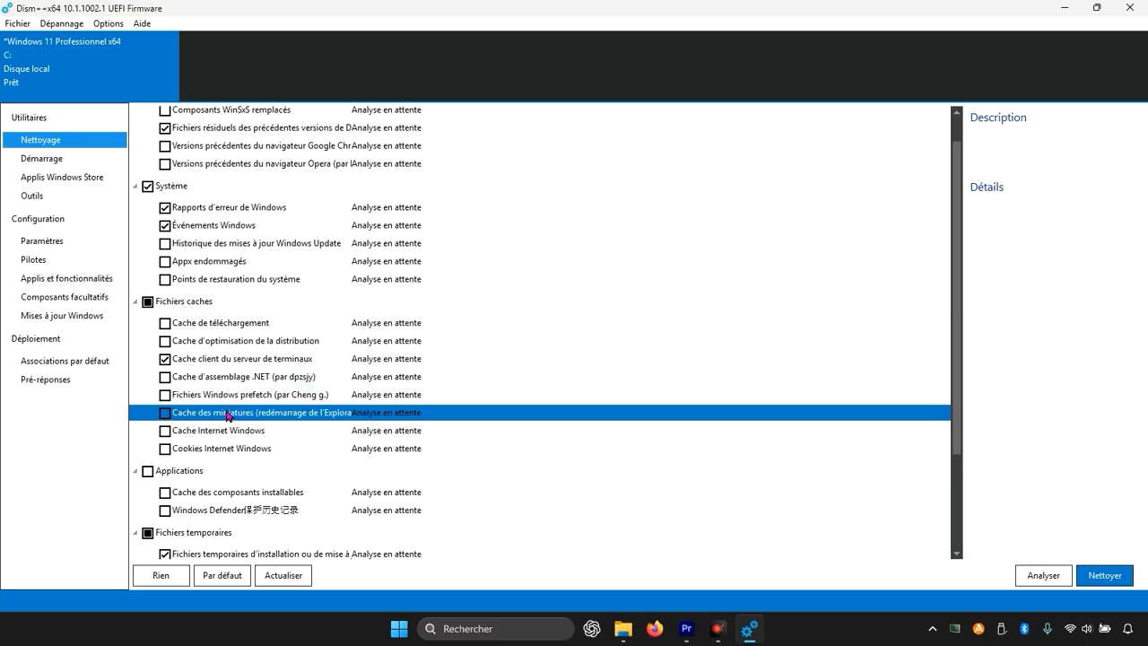
Step: Analyse the selected cleanup items and review the space each category takes up
{"action": "scroll", "coordinate": [240, 449], "scroll_direction": "down", "scroll_amount": 2}
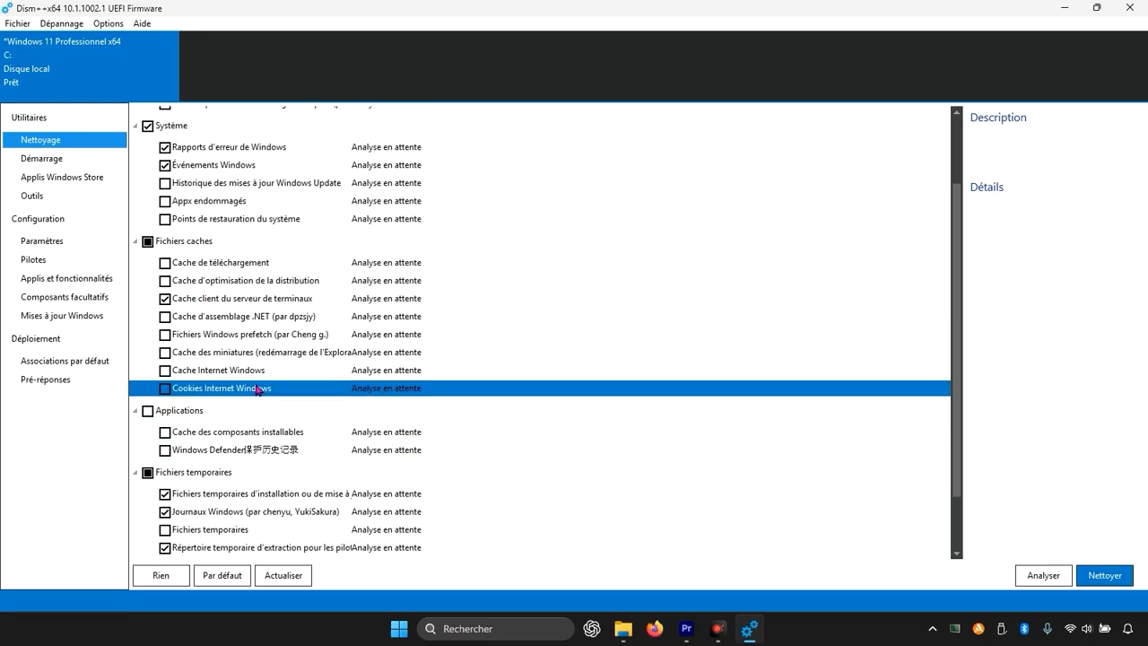
{"action": "scroll", "coordinate": [260, 388], "scroll_direction": "down", "scroll_amount": 1}
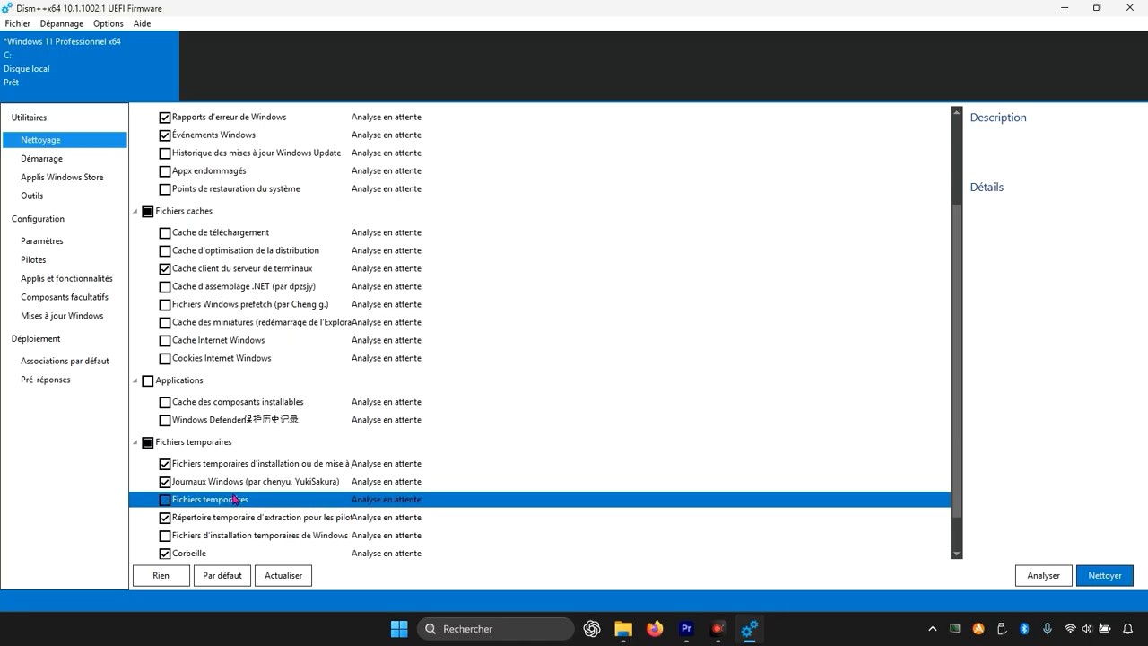
{"action": "scroll", "coordinate": [208, 502], "scroll_direction": "down", "scroll_amount": 1}
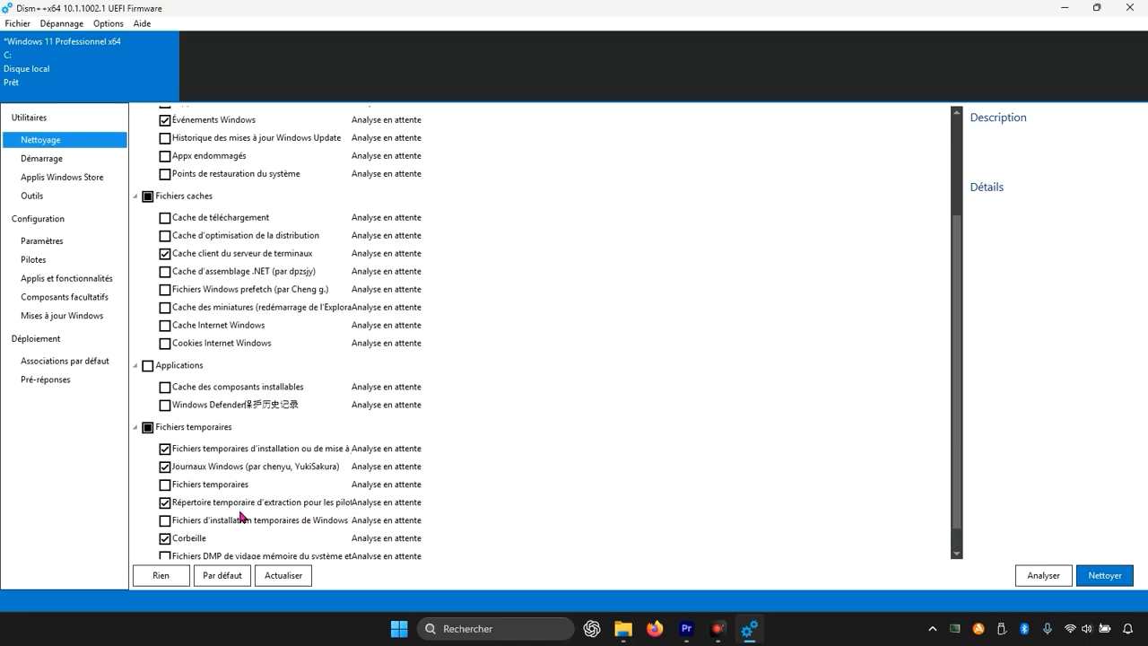
{"action": "scroll", "coordinate": [321, 512], "scroll_direction": "down", "scroll_amount": 1}
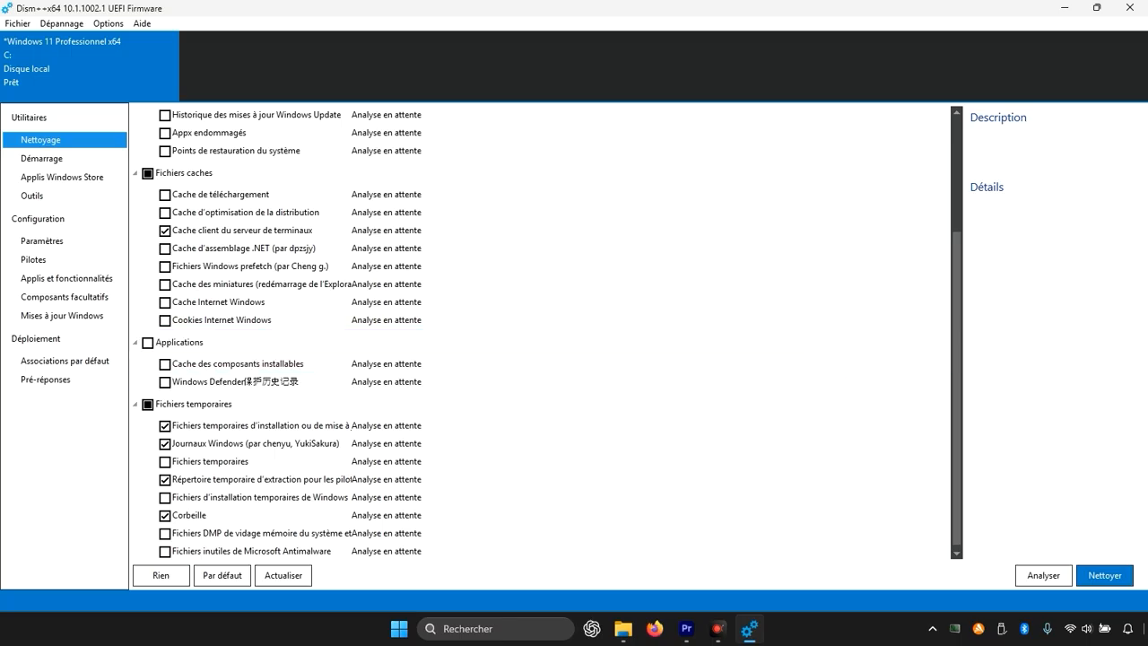
{"action": "left_click", "coordinate": [1051, 583]}
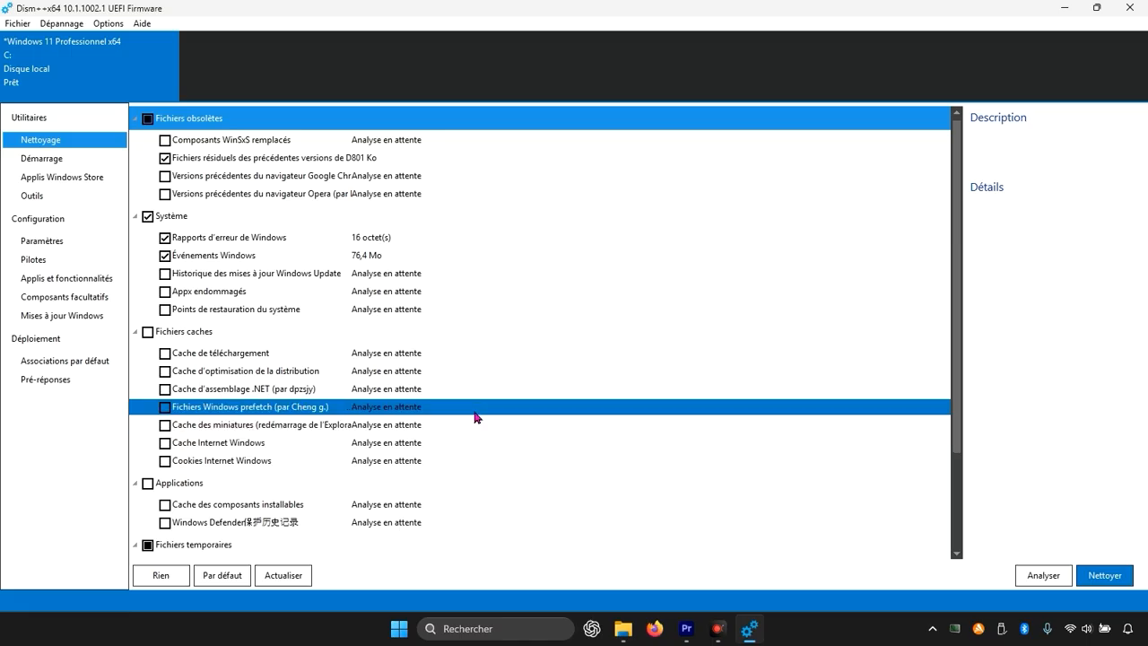
{"action": "scroll", "coordinate": [474, 418], "scroll_direction": "down", "scroll_amount": 2}
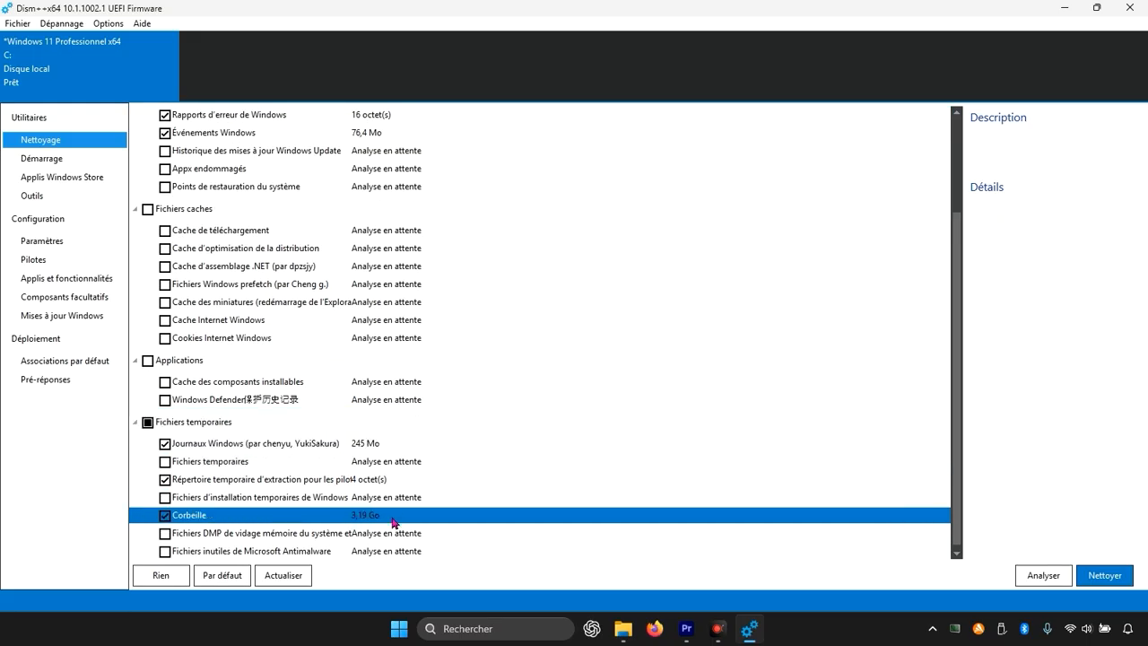
{"action": "scroll", "coordinate": [381, 435], "scroll_direction": "up", "scroll_amount": 2}
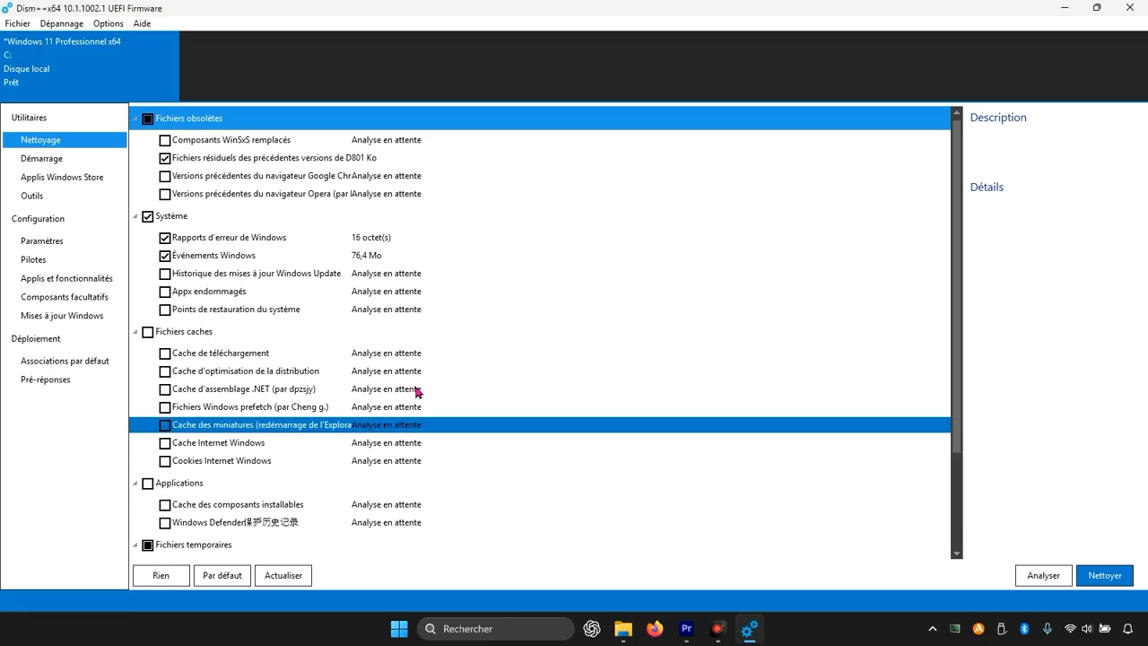
Step: Clean the selected items and confirm their permanent deletion
{"action": "left_click", "coordinate": [1116, 577]}
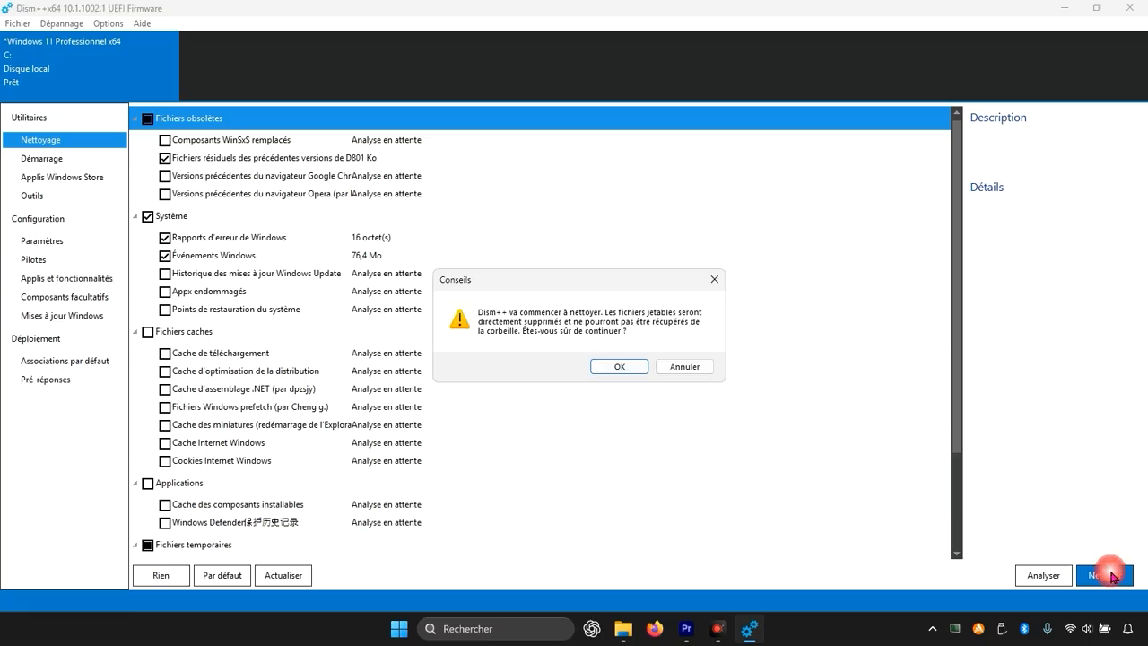
{"action": "left_click", "coordinate": [614, 366]}
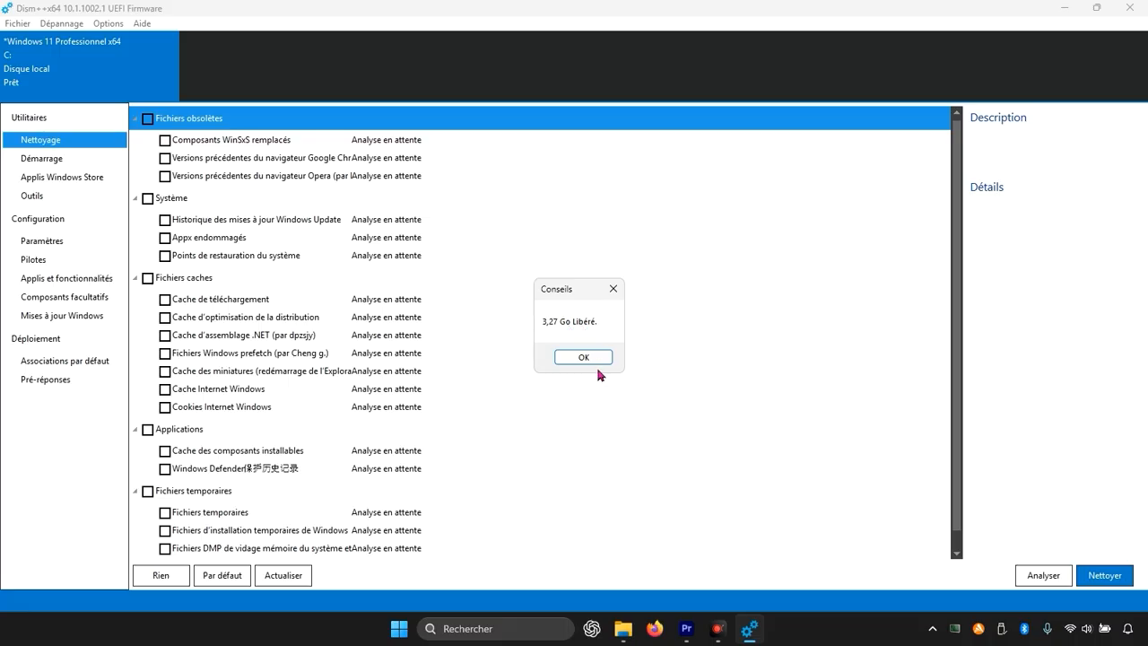
{"action": "left_click", "coordinate": [584, 357]}
Step: Look over the remaining cleanup list and the startup entries, and open the Windows Store apps page
{"action": "scroll", "coordinate": [316, 424], "scroll_direction": "down", "scroll_amount": 1}
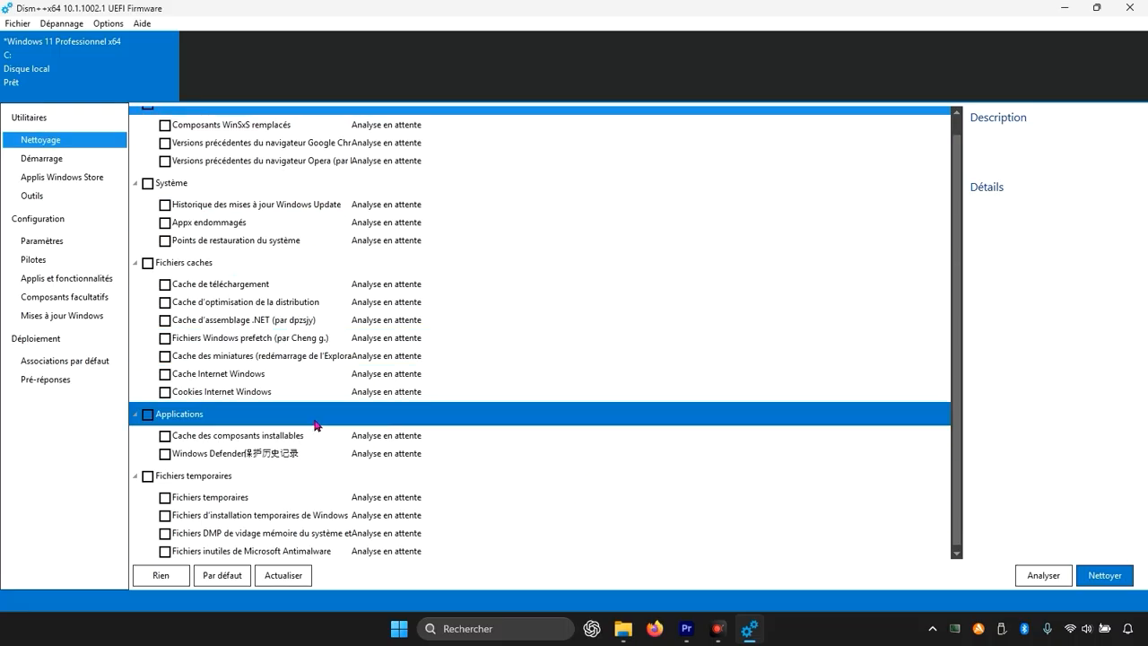
{"action": "scroll", "coordinate": [314, 428], "scroll_direction": "up", "scroll_amount": 1}
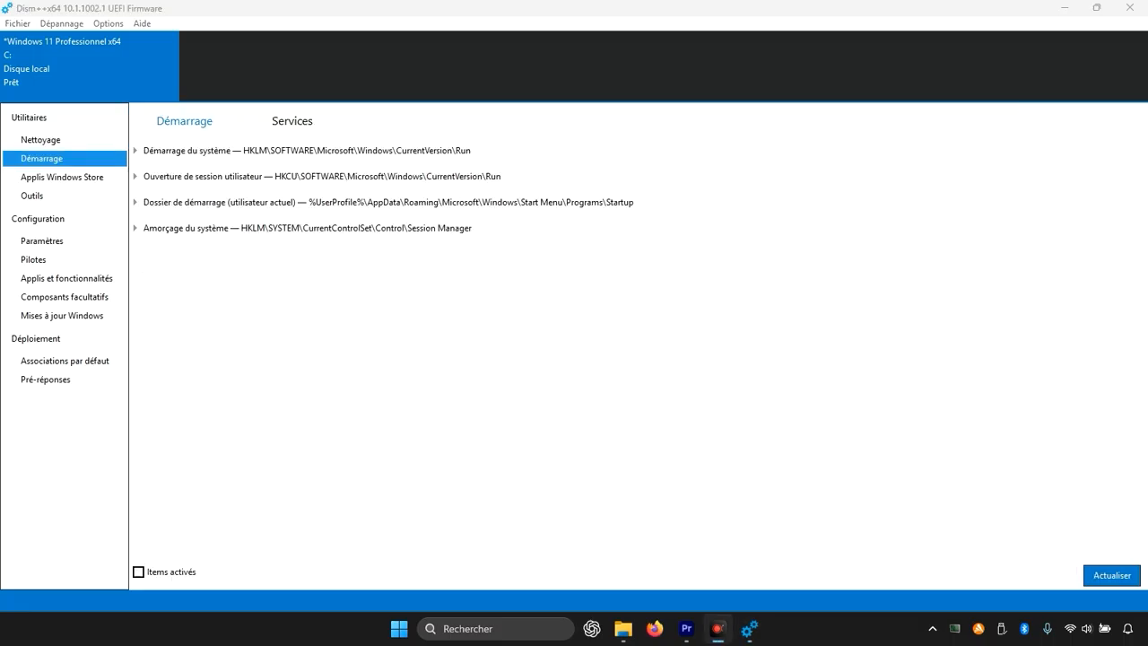
{"action": "left_click", "coordinate": [56, 176]}
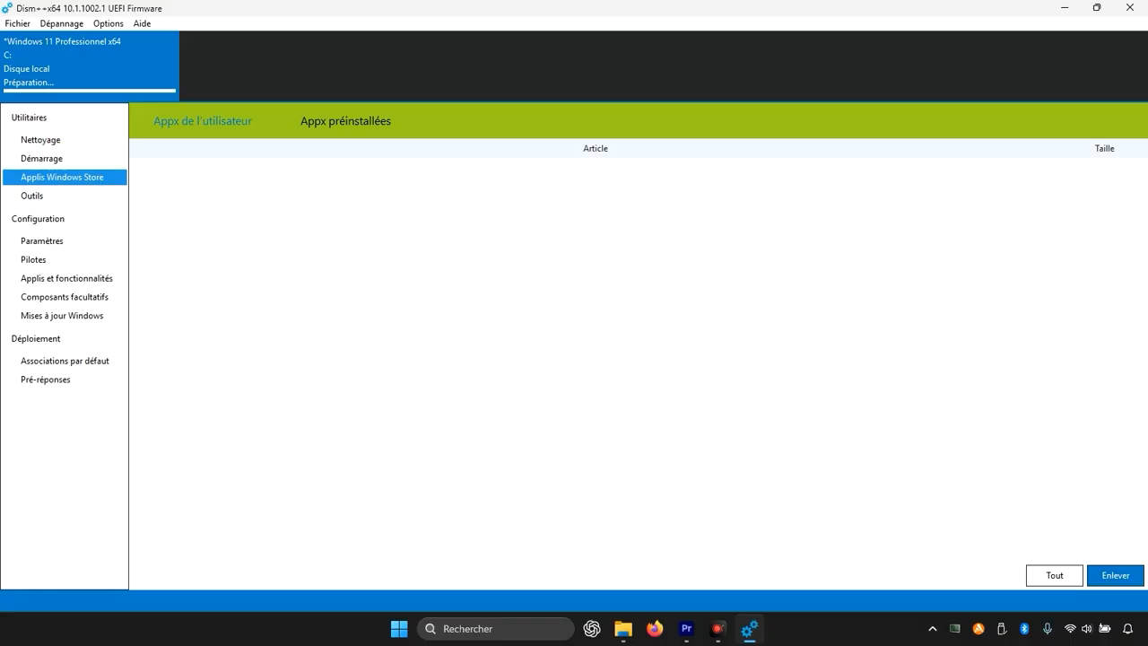
Step: Look through the user's installed Windows Store apps, and open the Outils page to view its utilities
{"action": "left_click", "coordinate": [32, 196]}
{"action": "left_click", "coordinate": [56, 177]}
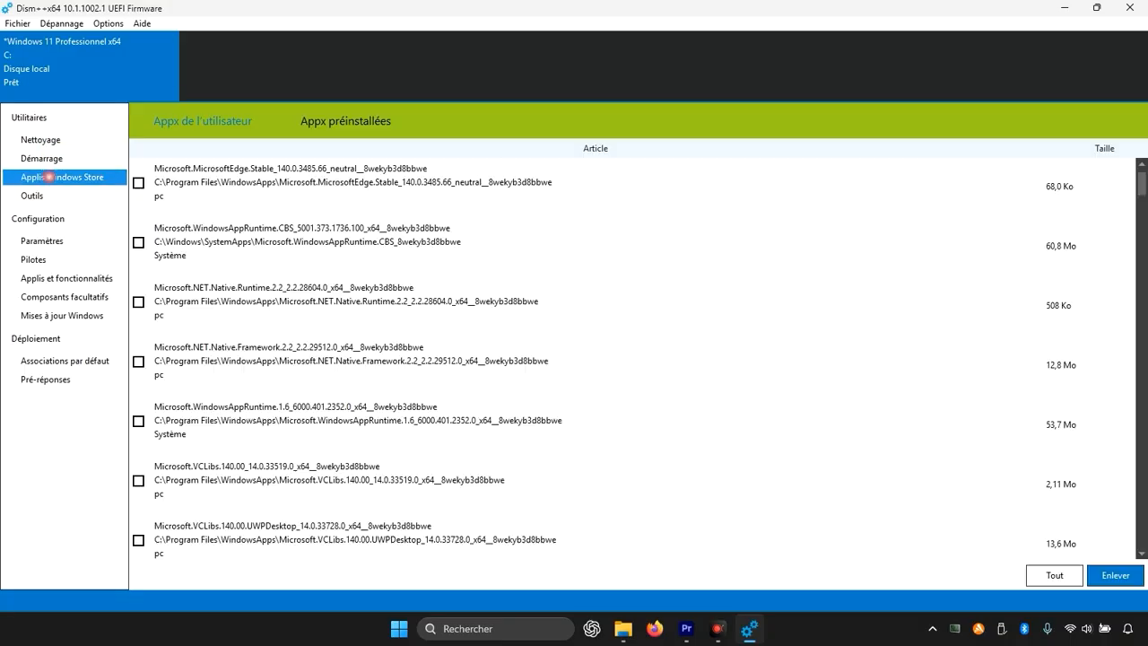
{"action": "scroll", "coordinate": [529, 290], "scroll_direction": "down", "scroll_amount": 2}
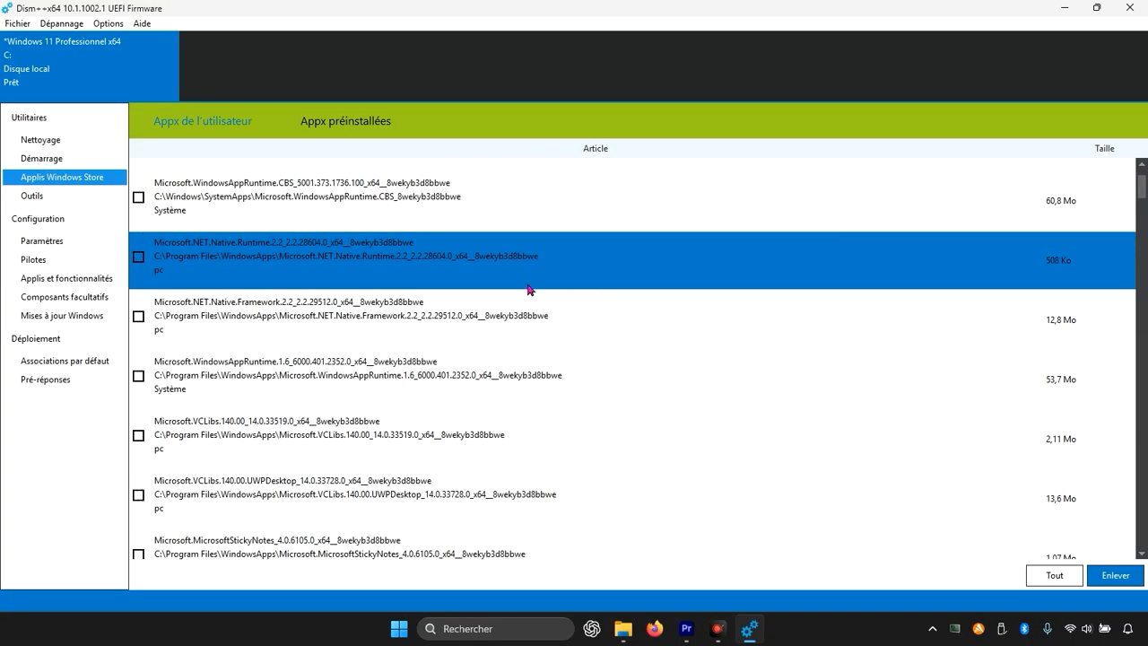
{"action": "scroll", "coordinate": [379, 313], "scroll_direction": "up", "scroll_amount": 2}
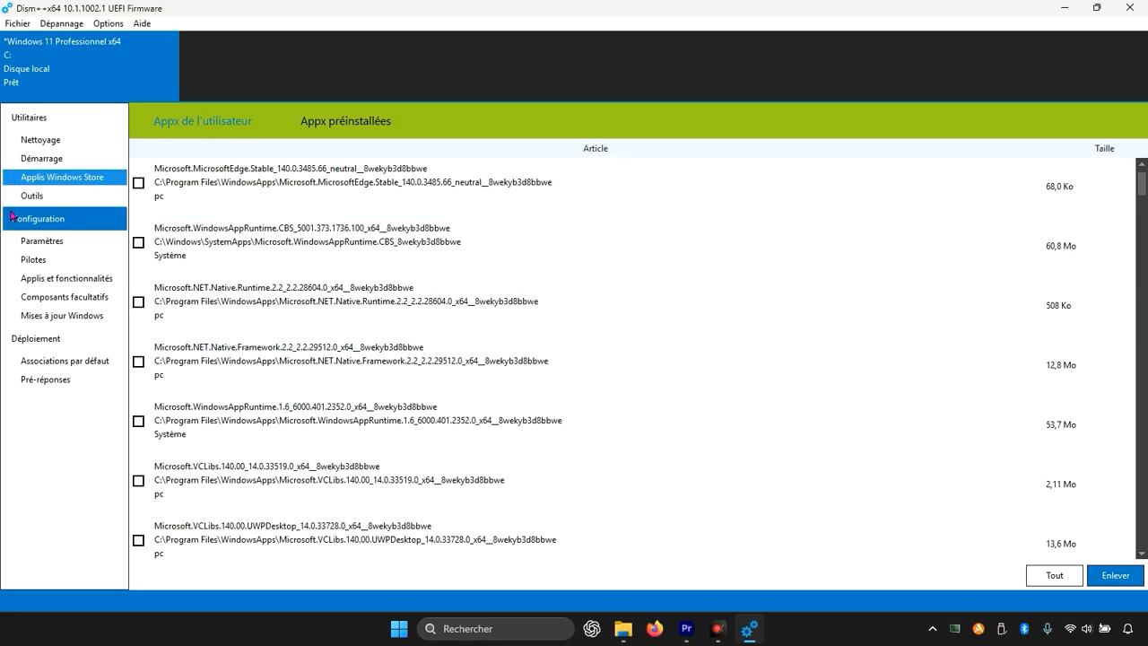
{"action": "left_click", "coordinate": [64, 197]}
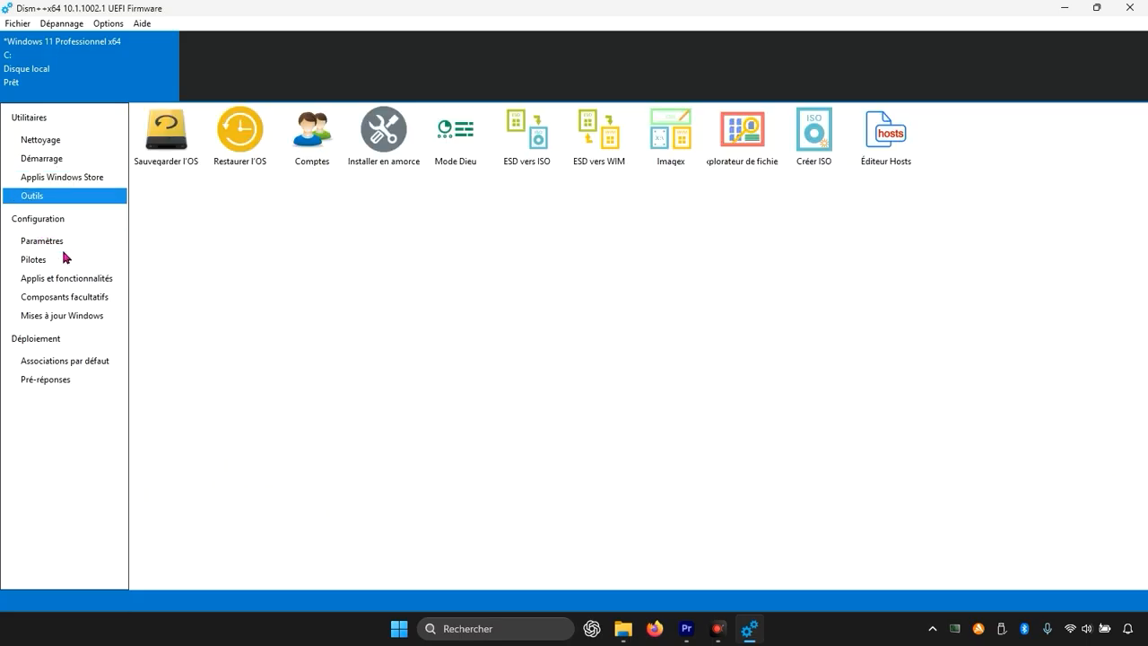
Step: Open the Paramètres configuration page and expand the Menus contextuels group to review the menu entries that can be disabled
{"action": "left_click", "coordinate": [55, 243]}
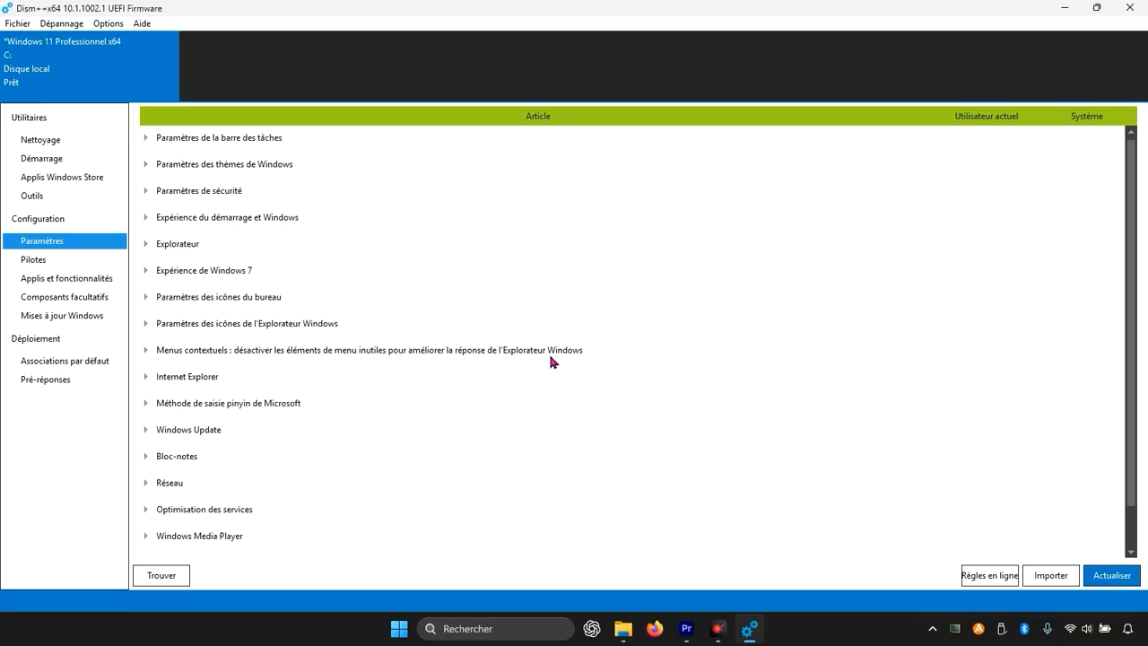
{"action": "left_click", "coordinate": [149, 358]}
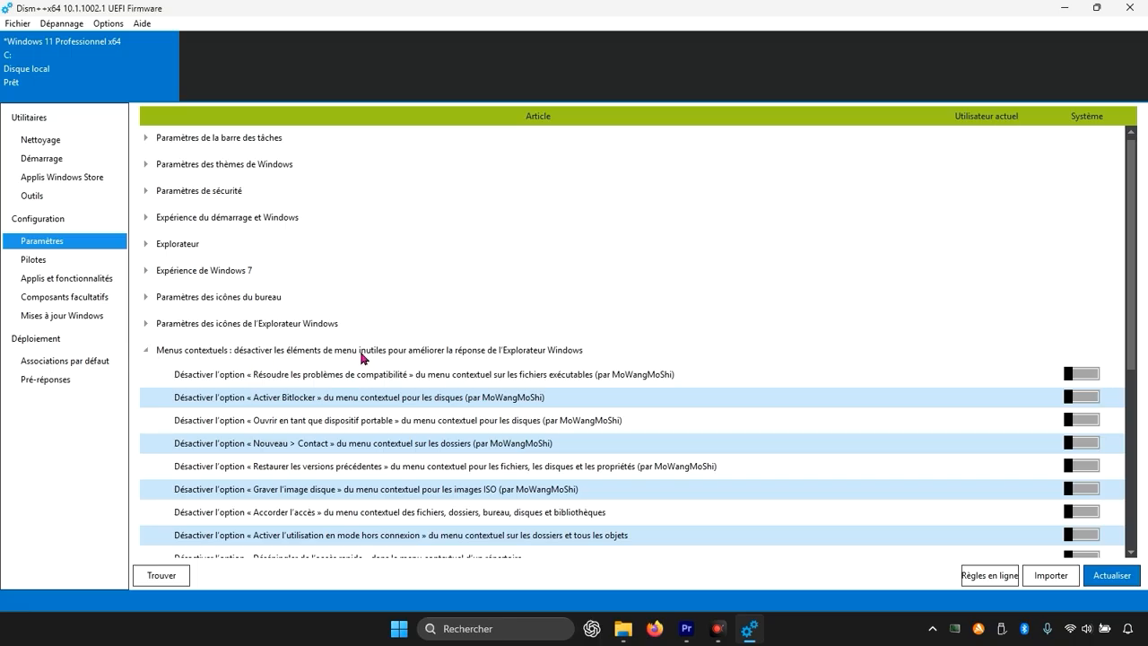
{"action": "scroll", "coordinate": [362, 358], "scroll_direction": "down", "scroll_amount": 3}
{"action": "scroll", "coordinate": [362, 358], "scroll_direction": "down", "scroll_amount": 1}
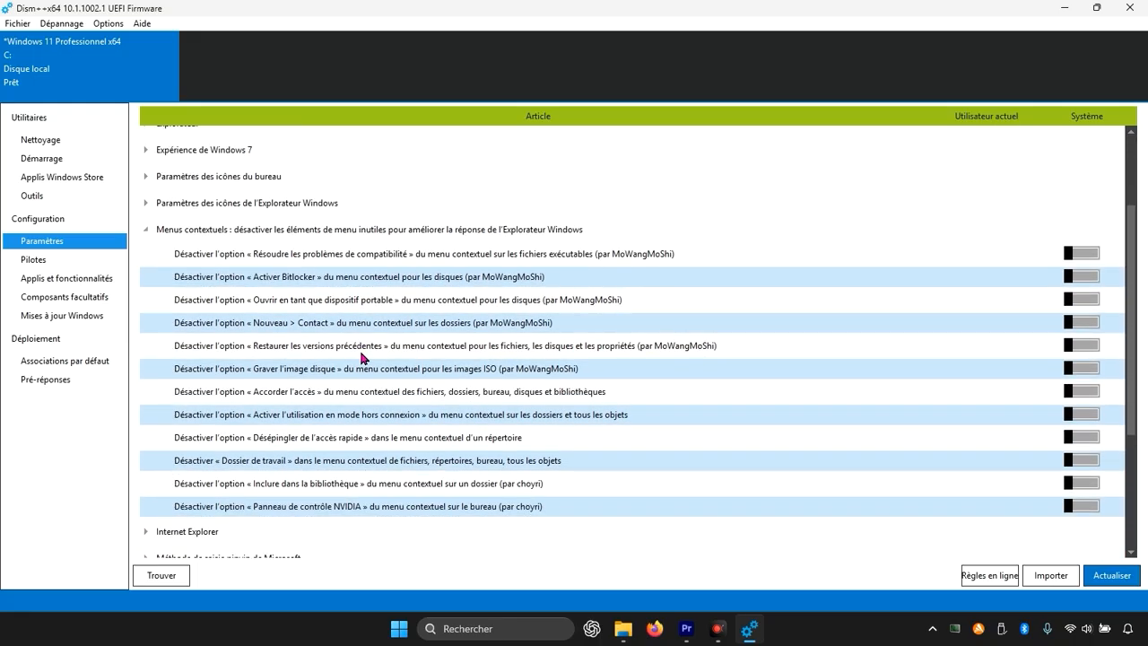
{"action": "scroll", "coordinate": [363, 358], "scroll_direction": "up", "scroll_amount": 1}
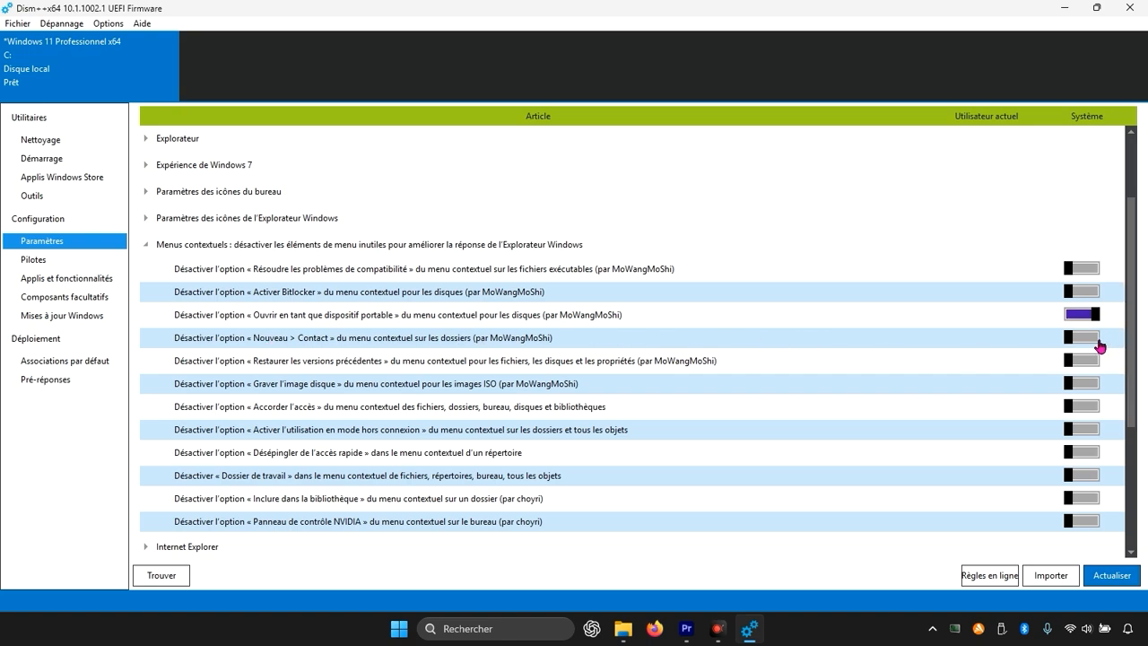
Step: Disable the context-menu entries Nouveau > Contact, Graver l'image disque, Activer l'utilisation en mode hors connexion, Dossier de travail and Inclure dans la bibliothèque
{"action": "left_click", "coordinate": [1096, 337]}
{"action": "left_click", "coordinate": [1084, 386]}
{"action": "left_click", "coordinate": [1068, 440]}
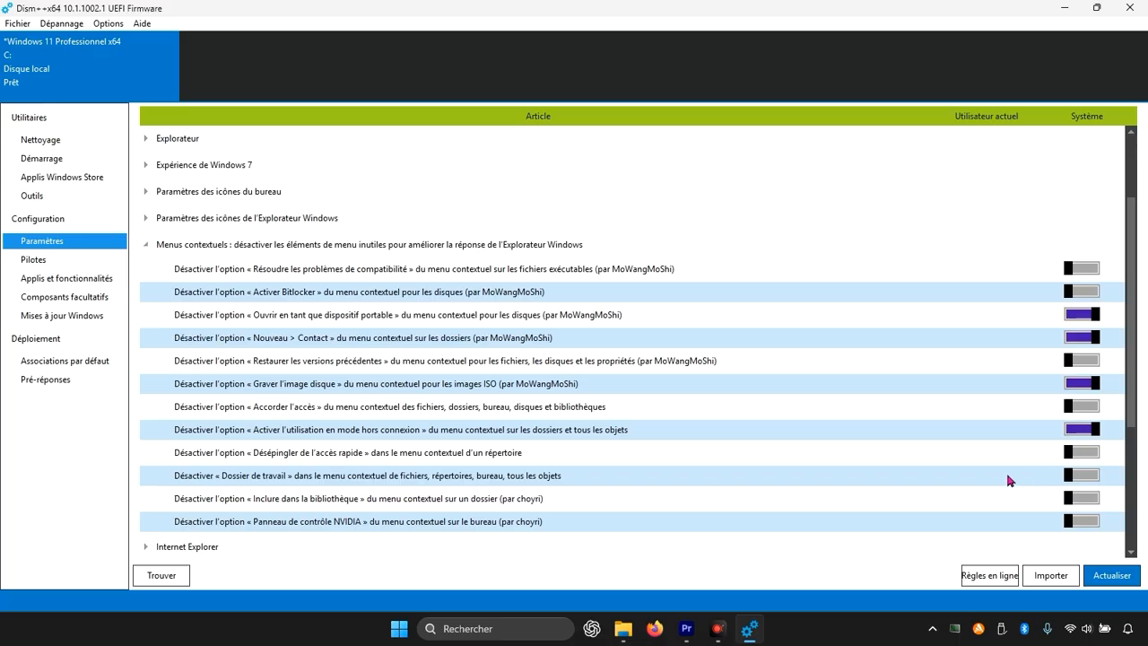
{"action": "left_click", "coordinate": [1076, 476]}
{"action": "left_click", "coordinate": [1084, 498]}
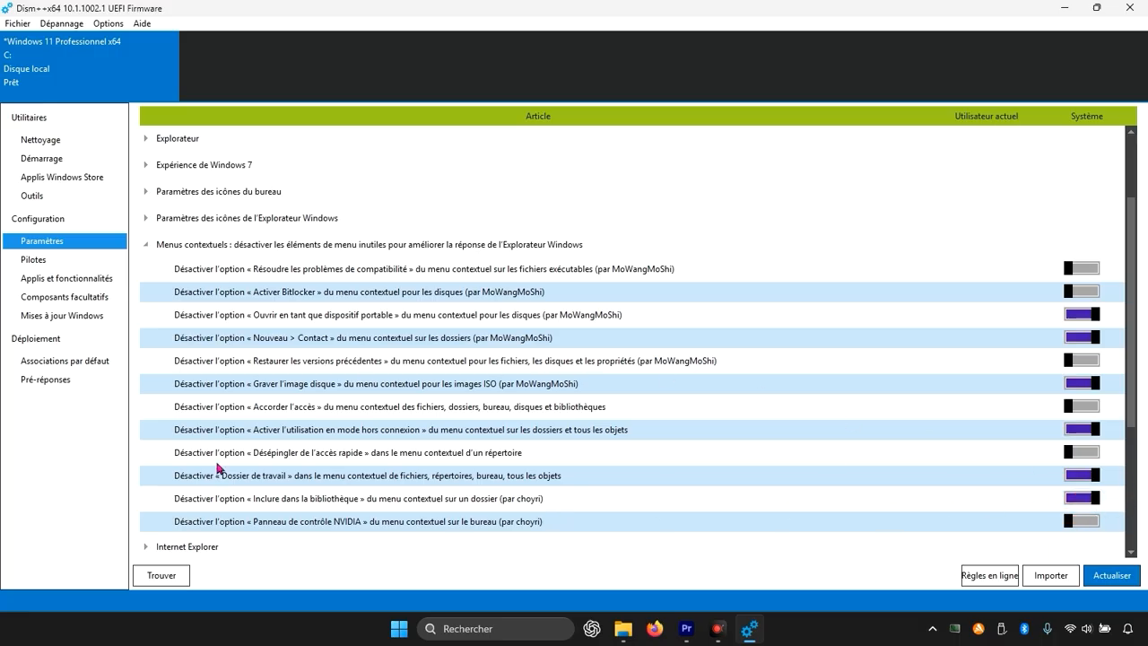
Step: Refresh the settings list and minimise the window to return to the desktop
{"action": "scroll", "coordinate": [906, 469], "scroll_direction": "down", "scroll_amount": 1}
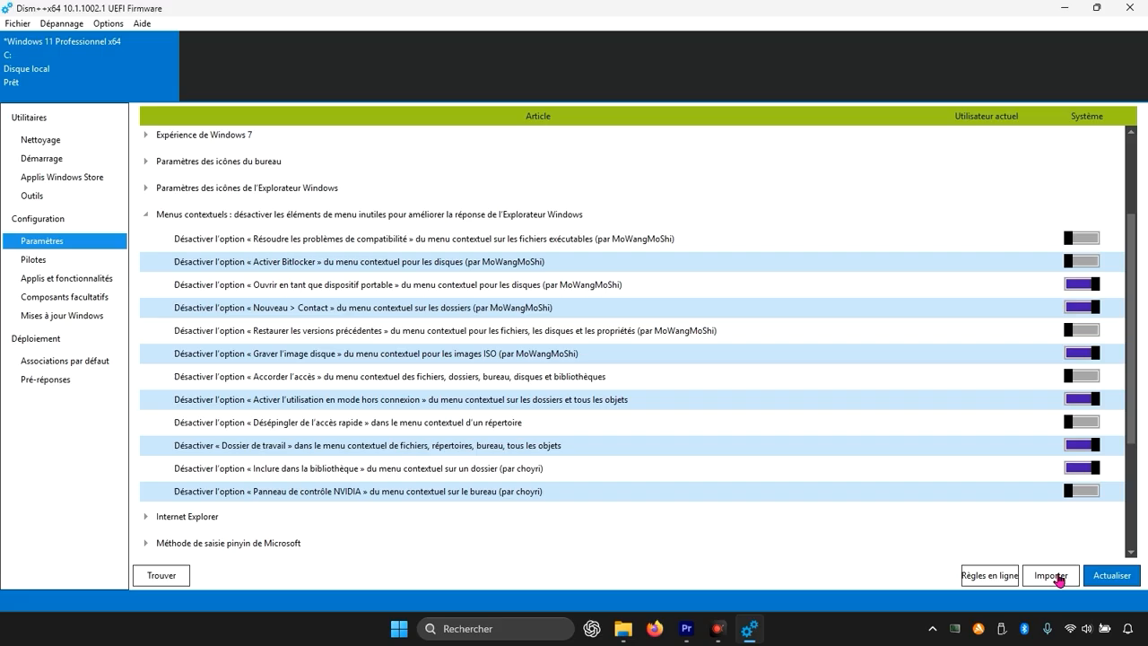
{"action": "left_click", "coordinate": [1112, 577]}
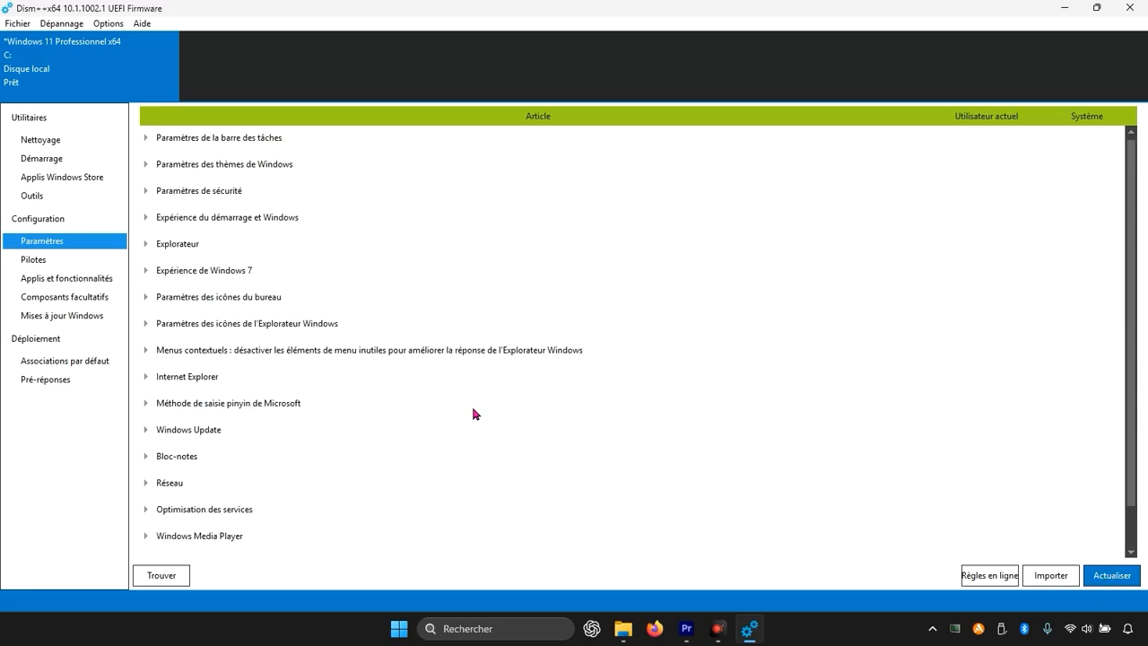
{"action": "left_click", "coordinate": [1065, 8]}
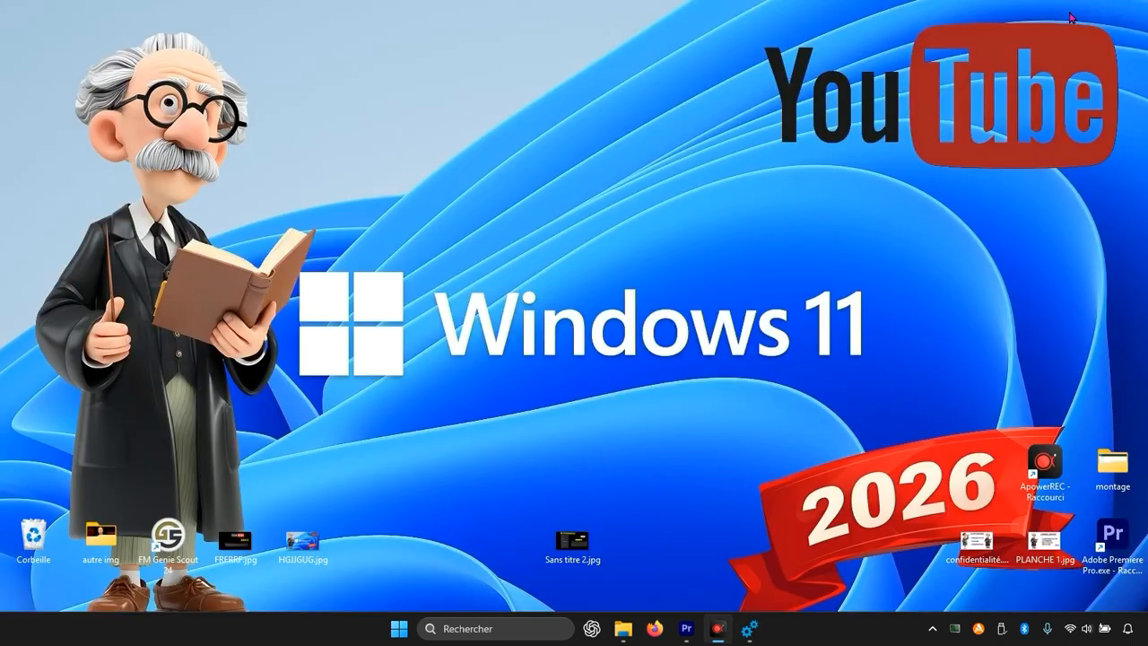